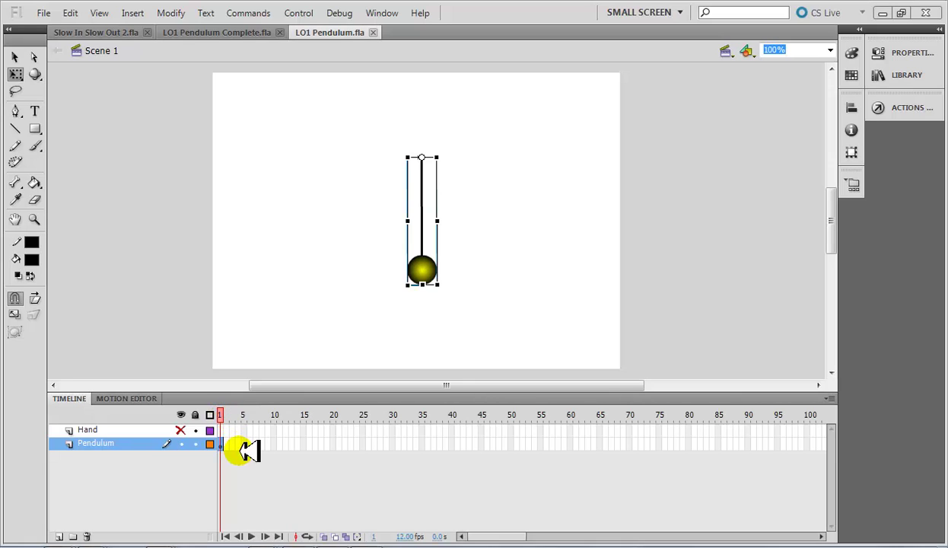
# Select frame 1 of the Pendulum layer and set the document frame rate to 12 fps
pyautogui.click(237, 446)
pyautogui.click(223, 445)
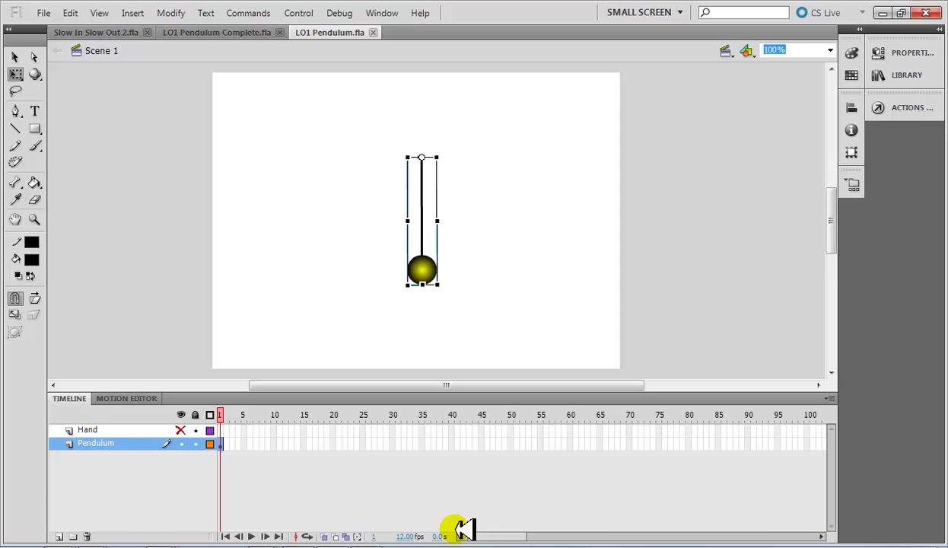
pyautogui.click(411, 536)
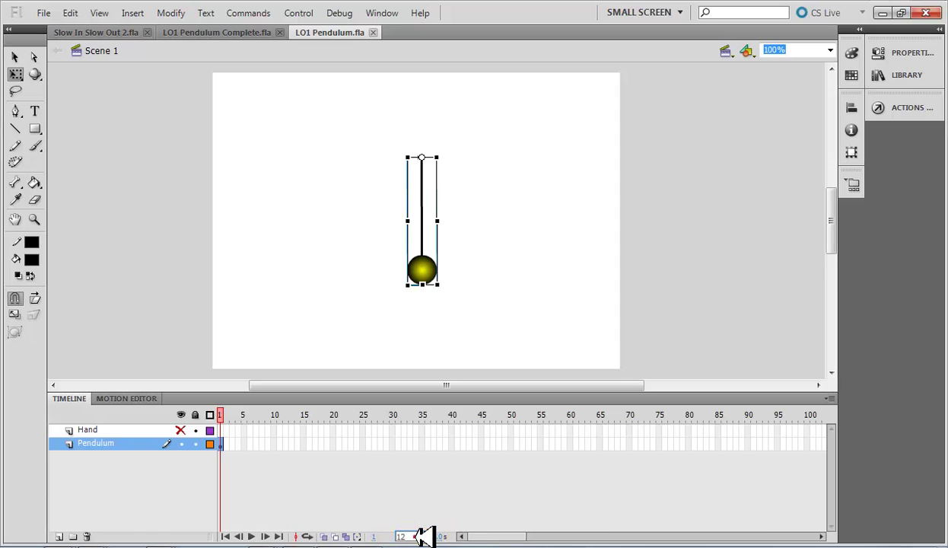
pyautogui.click(423, 521)
pyautogui.click(411, 536)
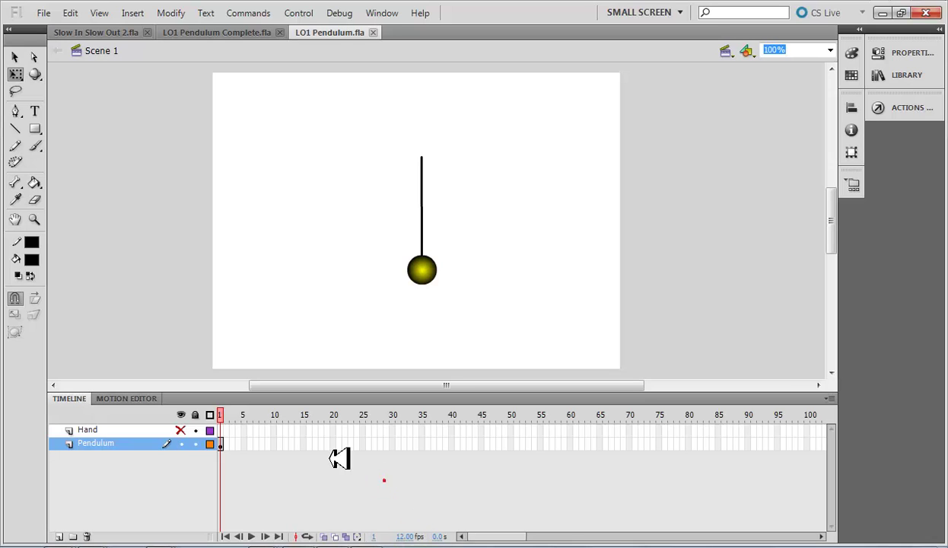
pyautogui.click(411, 536)
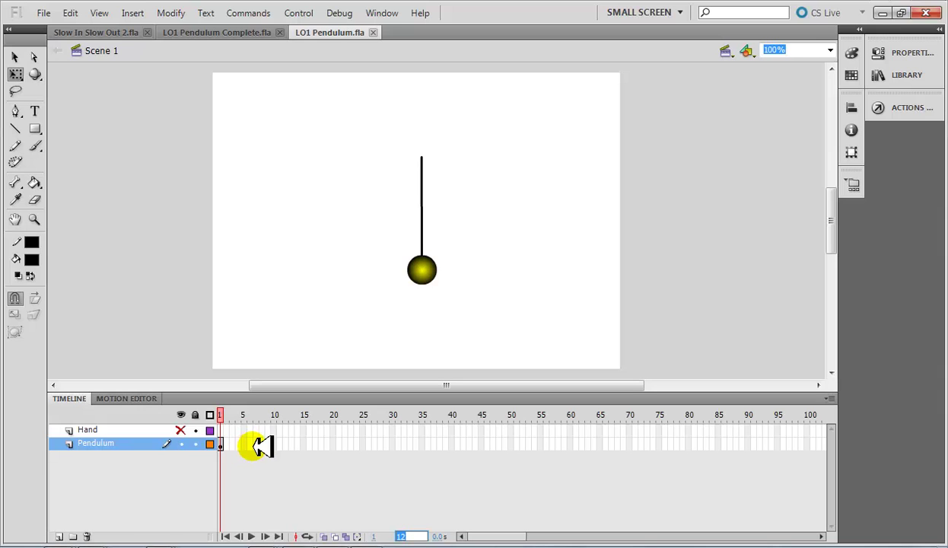
# Insert frames so the Pendulum layer extends to frame 12
pyautogui.click(287, 445)
pyautogui.rightClick(288, 448)
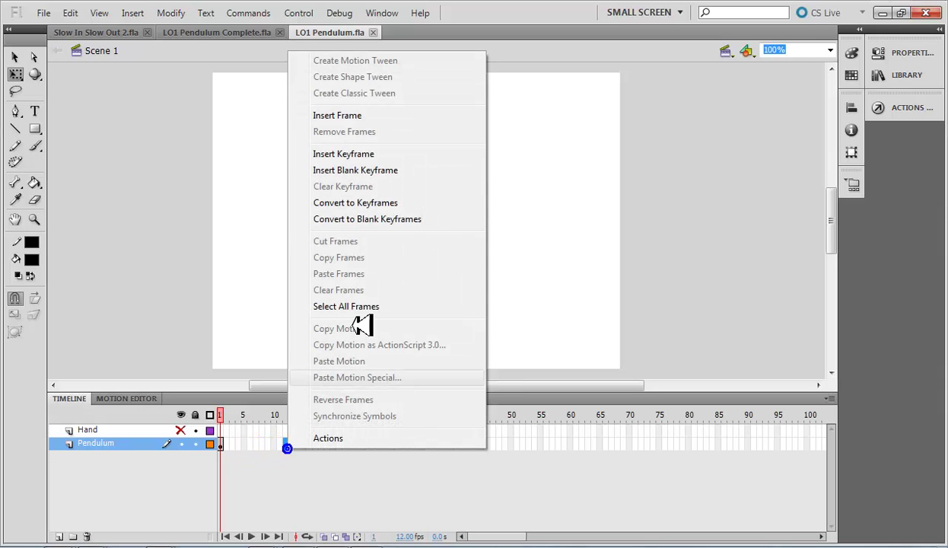
pyautogui.click(371, 115)
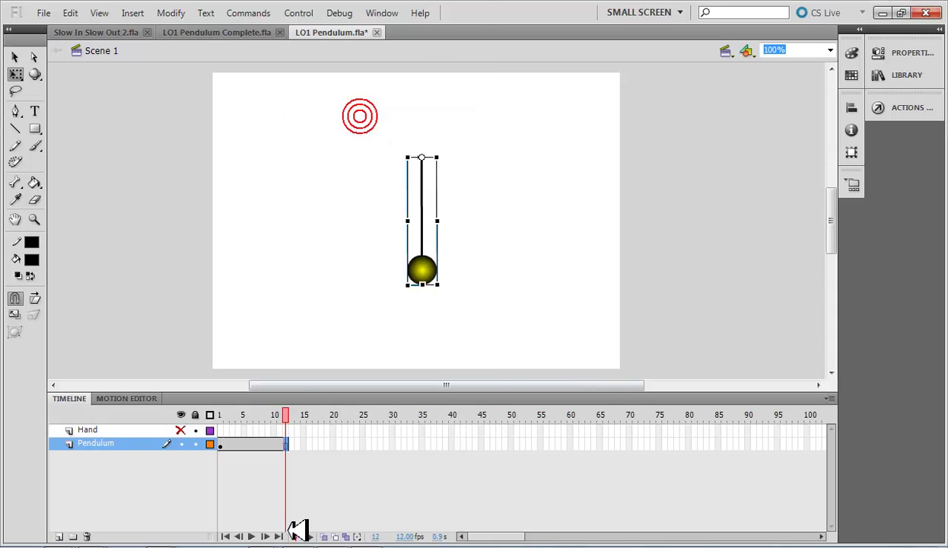
pyautogui.moveTo(285, 415)
pyautogui.mouseDown()
pyautogui.moveTo(204, 399)
pyautogui.moveTo(296, 408)
pyautogui.moveTo(213, 401)
pyautogui.moveTo(303, 417)
pyautogui.moveTo(214, 417)
pyautogui.mouseUp()
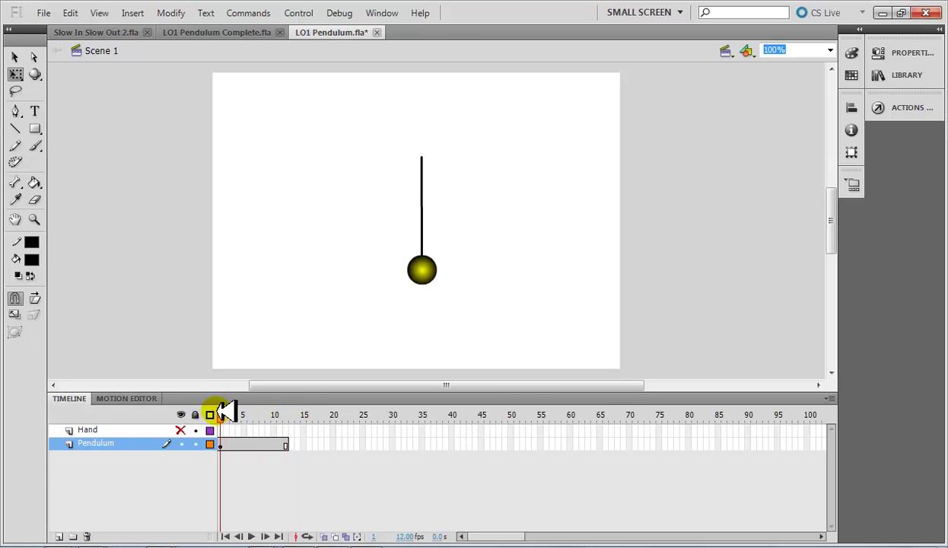
pyautogui.click(303, 443)
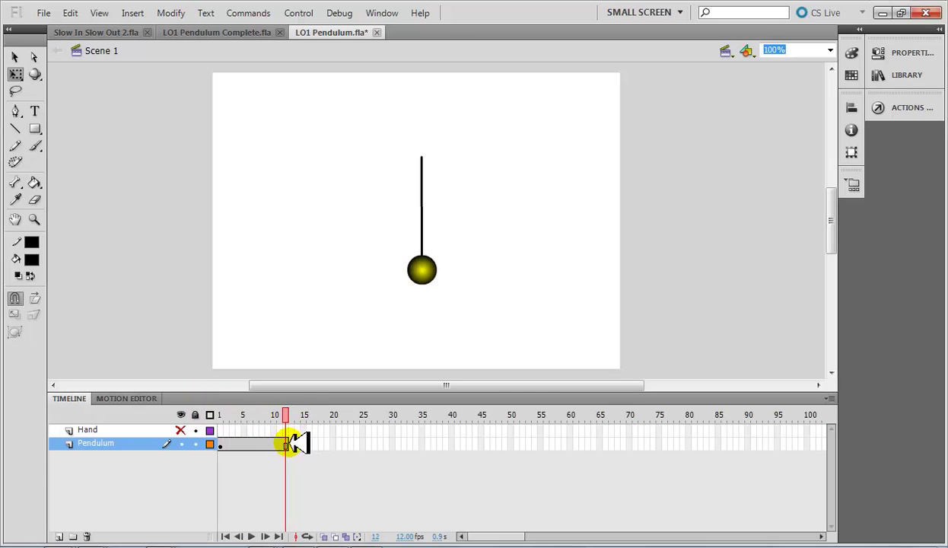
# At frame 1, rotate the pendulum with Free Transform so the ball swings left
pyautogui.click(15, 58)
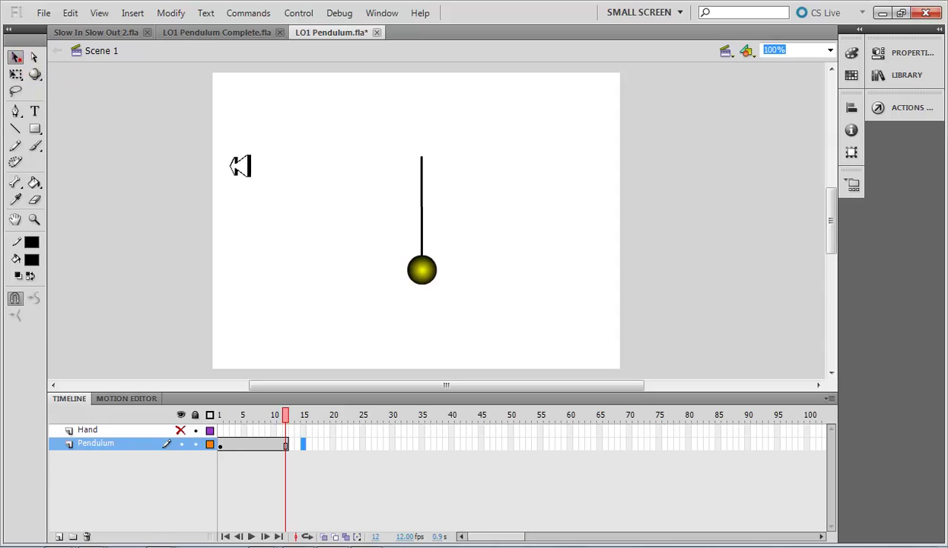
pyautogui.click(421, 270)
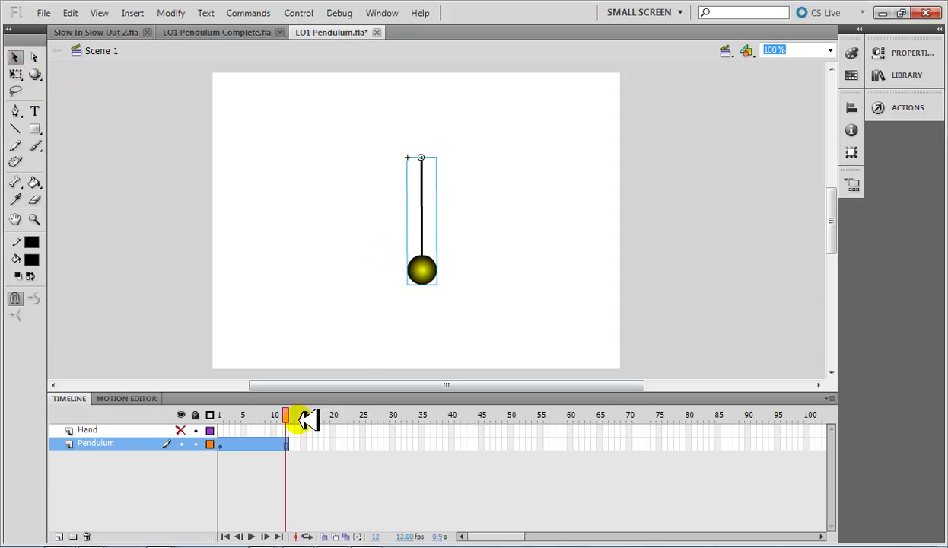
pyautogui.click(221, 445)
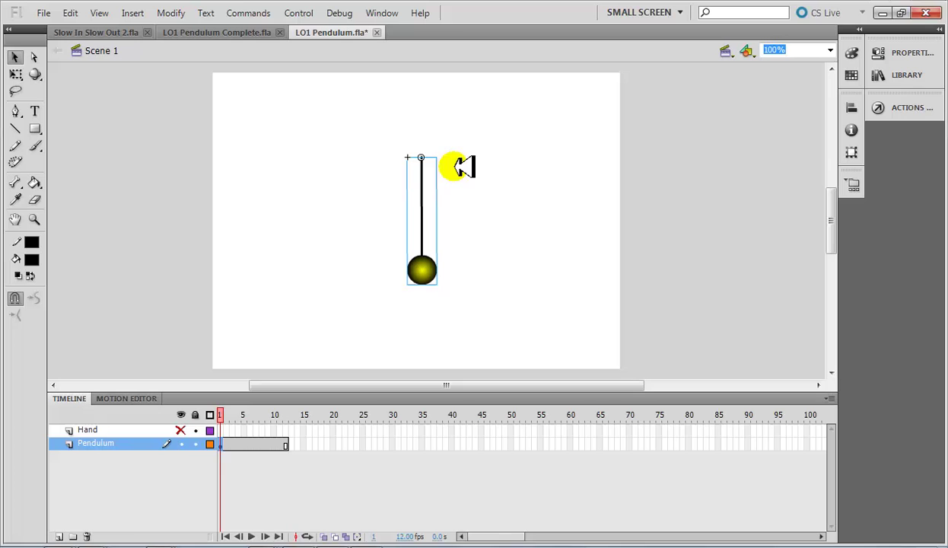
pyautogui.rightClick(418, 244)
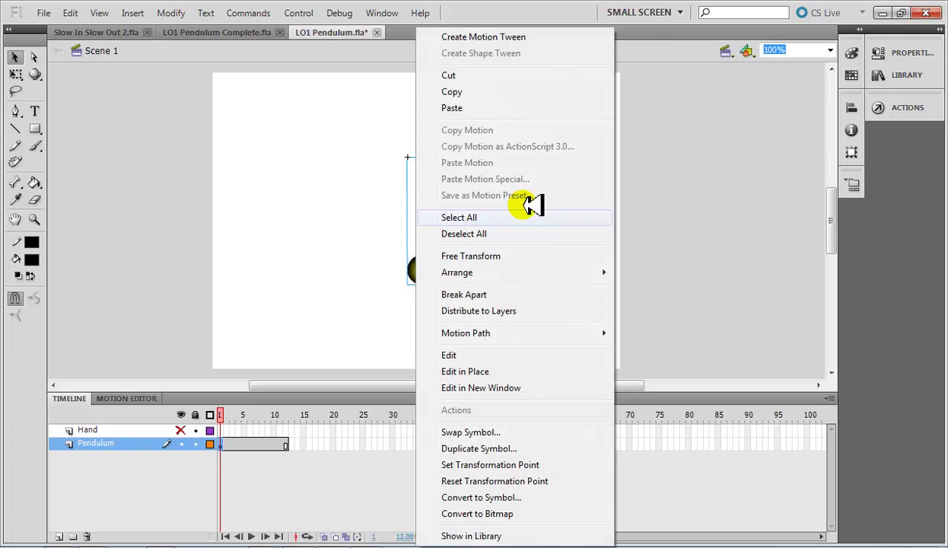
pyautogui.click(472, 257)
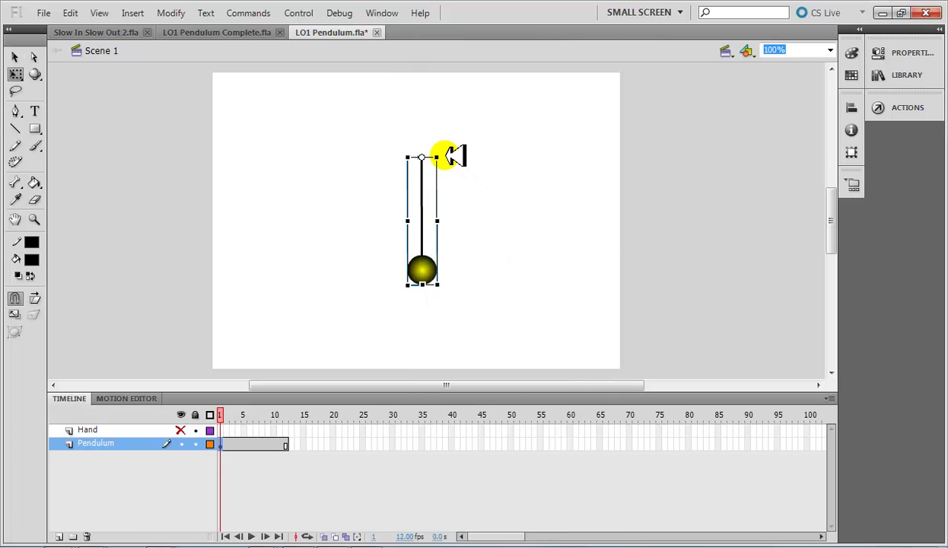
pyautogui.moveTo(448, 156)
pyautogui.mouseDown()
pyautogui.moveTo(444, 169)
pyautogui.moveTo(455, 169)
pyautogui.mouseUp()
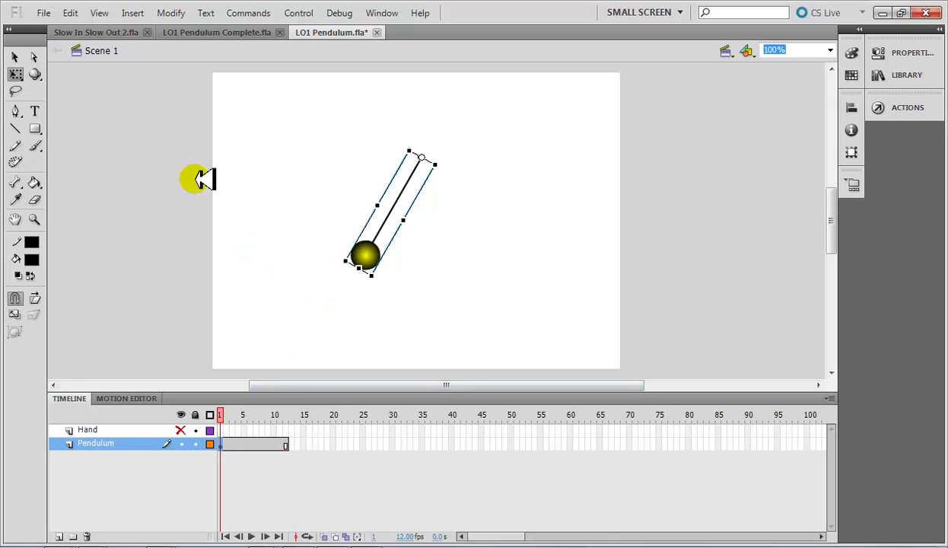
# Create a motion tween from the pendulum symbol
pyautogui.click(17, 58)
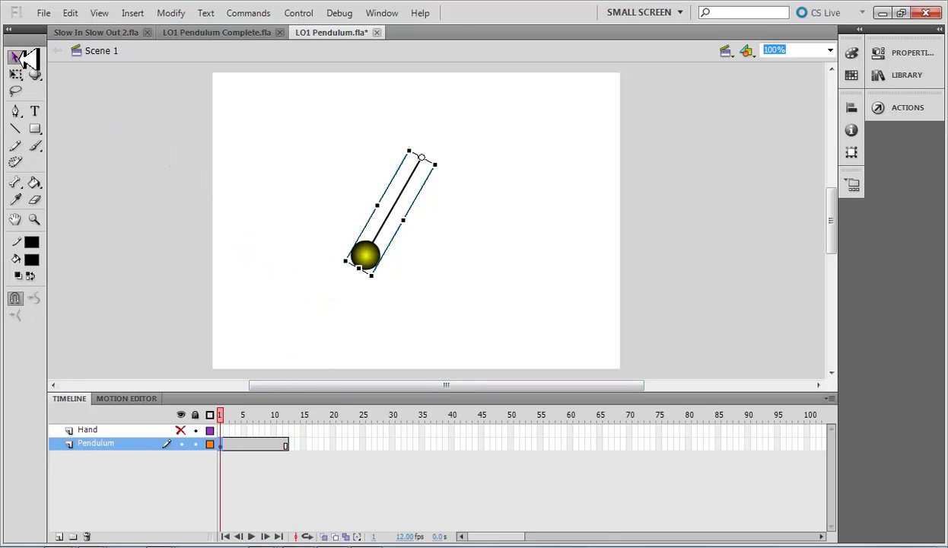
pyautogui.click(263, 190)
pyautogui.click(381, 242)
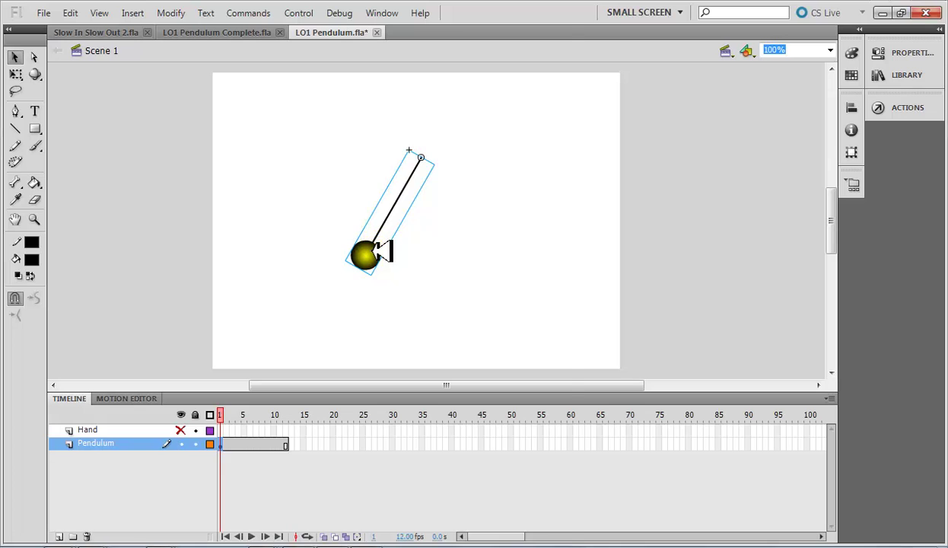
pyautogui.rightClick(376, 251)
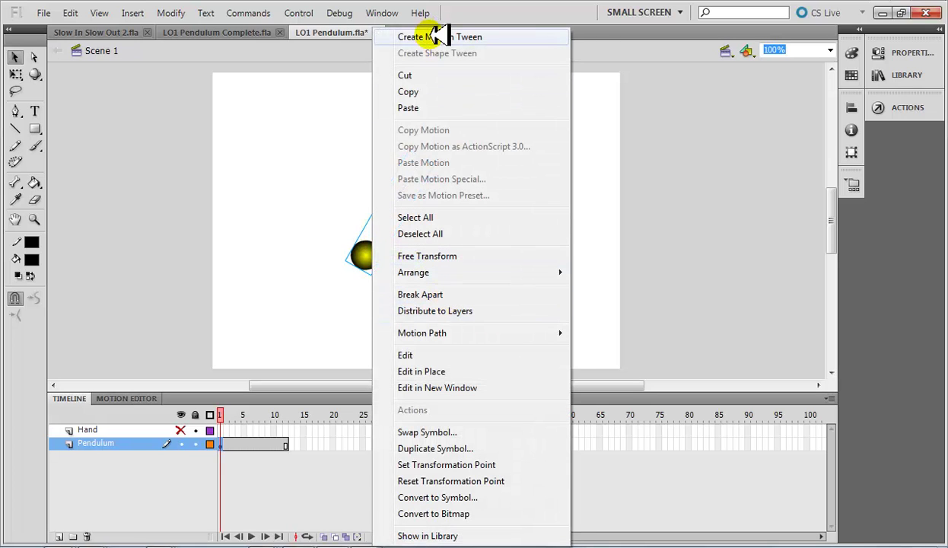
pyautogui.click(438, 36)
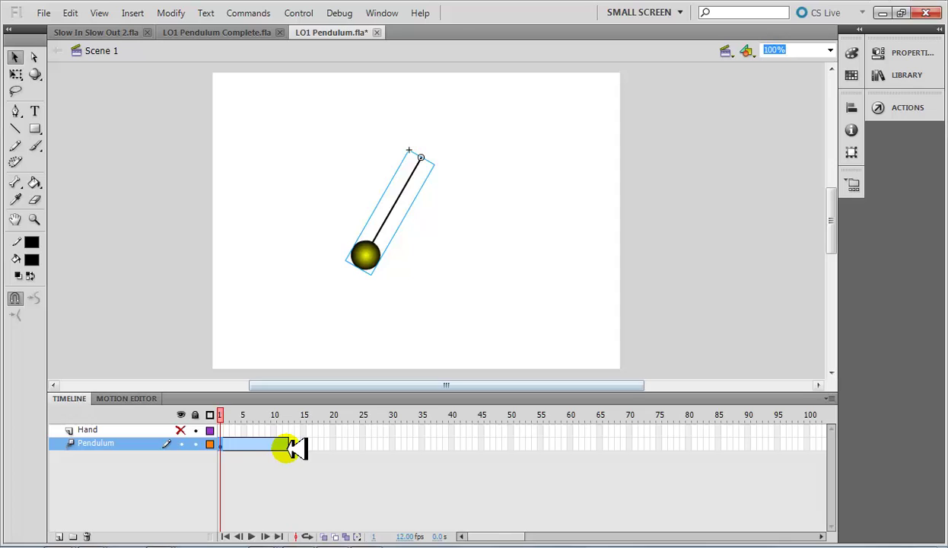
# Keep the tween span at frame 12 and insert a position keyframe there
pyautogui.moveTo(296, 448); pyautogui.dragTo(228, 446)
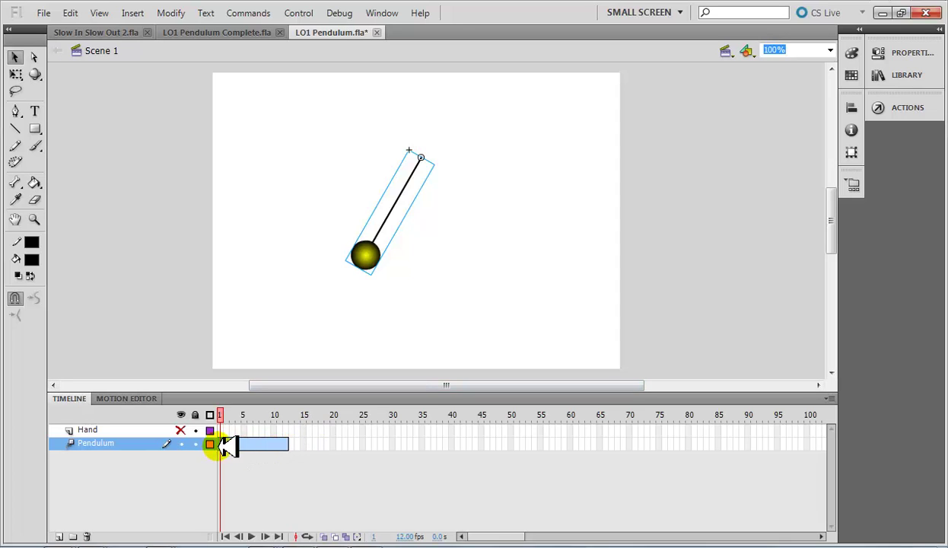
pyautogui.moveTo(228, 444); pyautogui.dragTo(300, 445)
pyautogui.rightClick(299, 446)
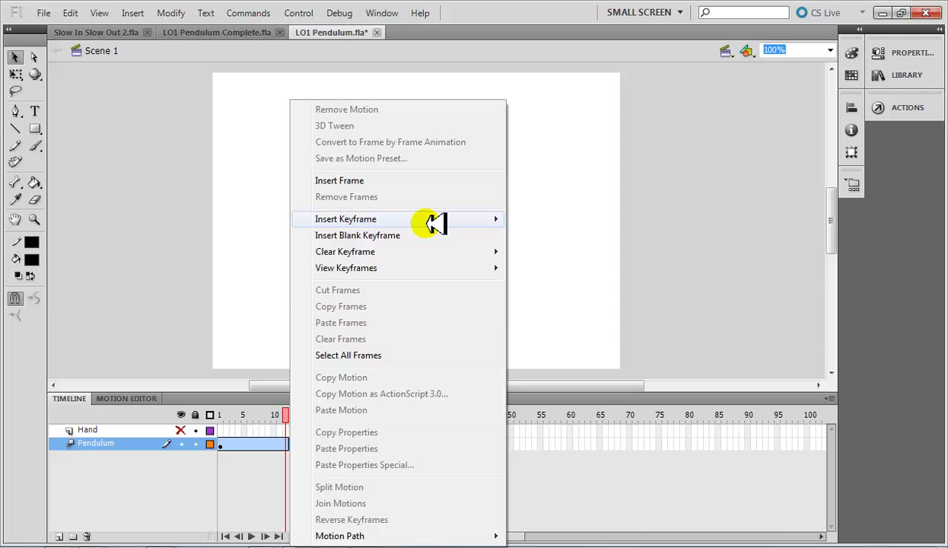
pyautogui.moveTo(345, 219)
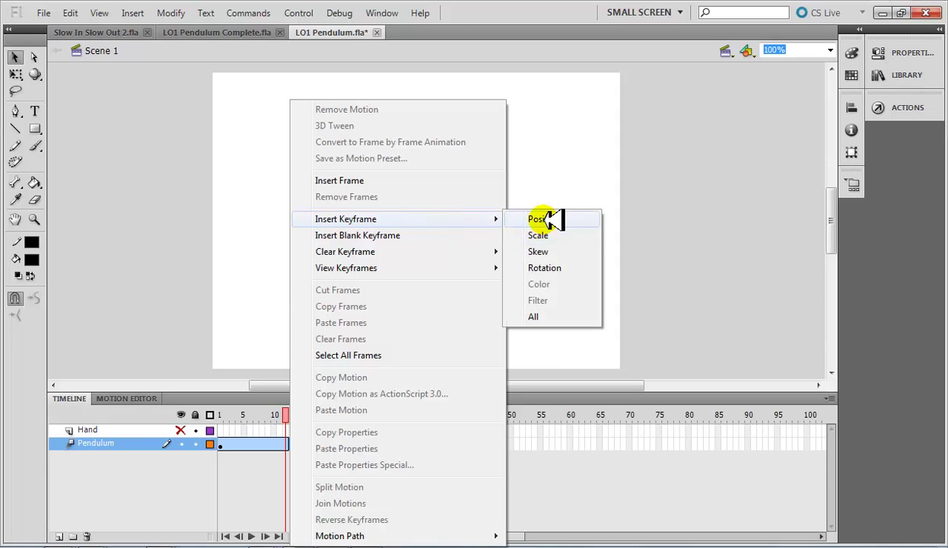
pyautogui.click(545, 219)
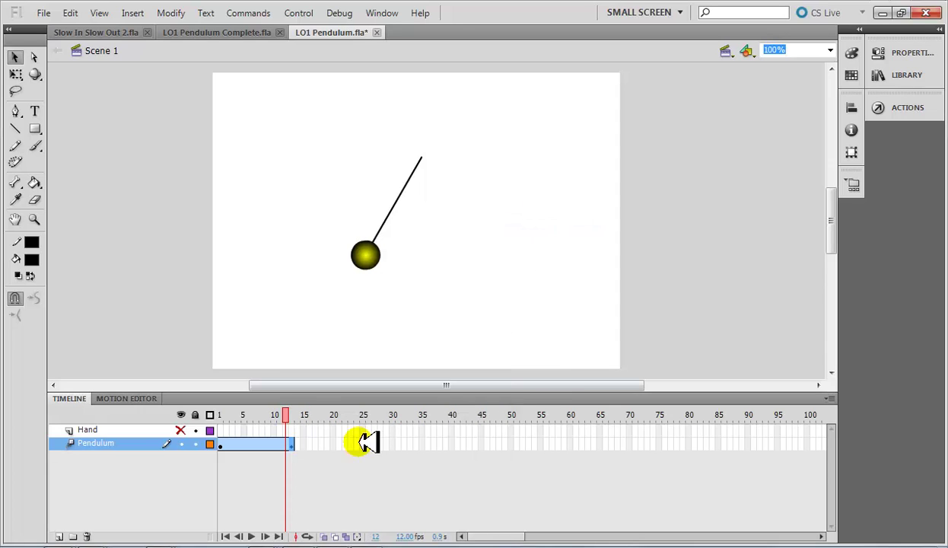
pyautogui.click(295, 415)
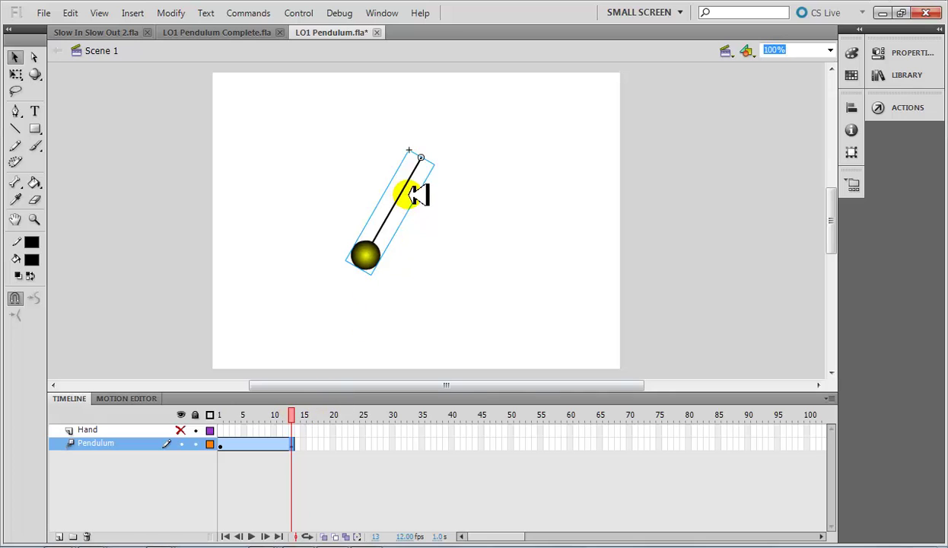
# Rotate the pendulum at the tween's end so the ball swings right, then preview
pyautogui.rightClick(365, 256)
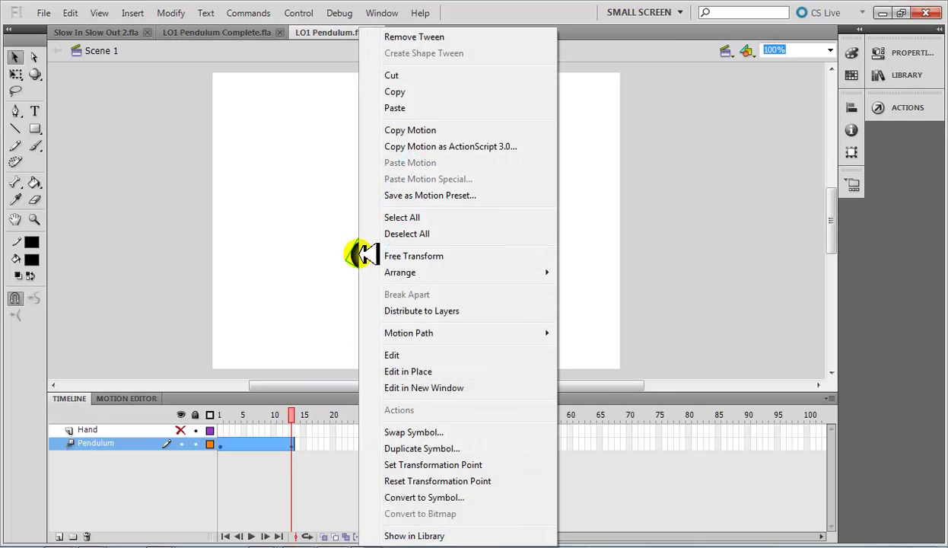
pyautogui.click(392, 257)
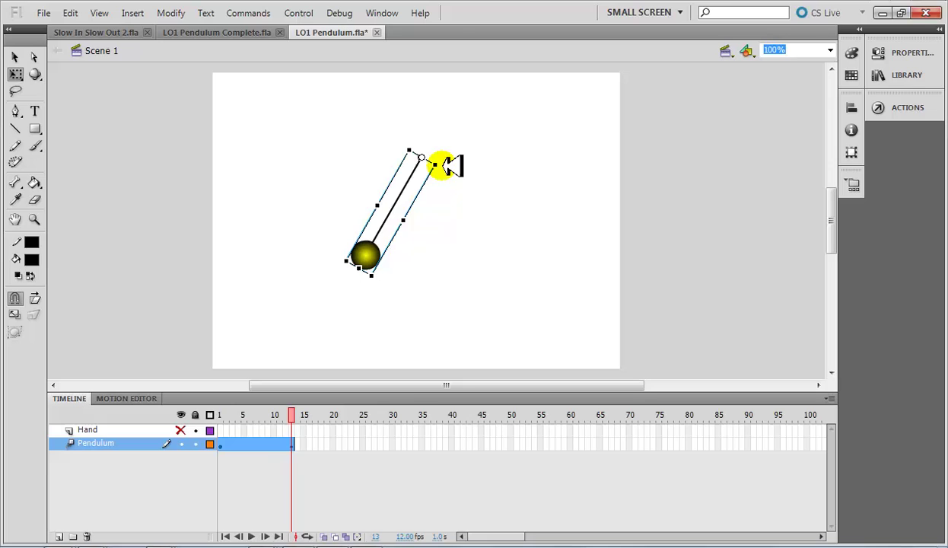
pyautogui.moveTo(443, 165)
pyautogui.mouseDown()
pyautogui.moveTo(449, 152)
pyautogui.moveTo(440, 153)
pyautogui.moveTo(456, 145)
pyautogui.mouseUp()
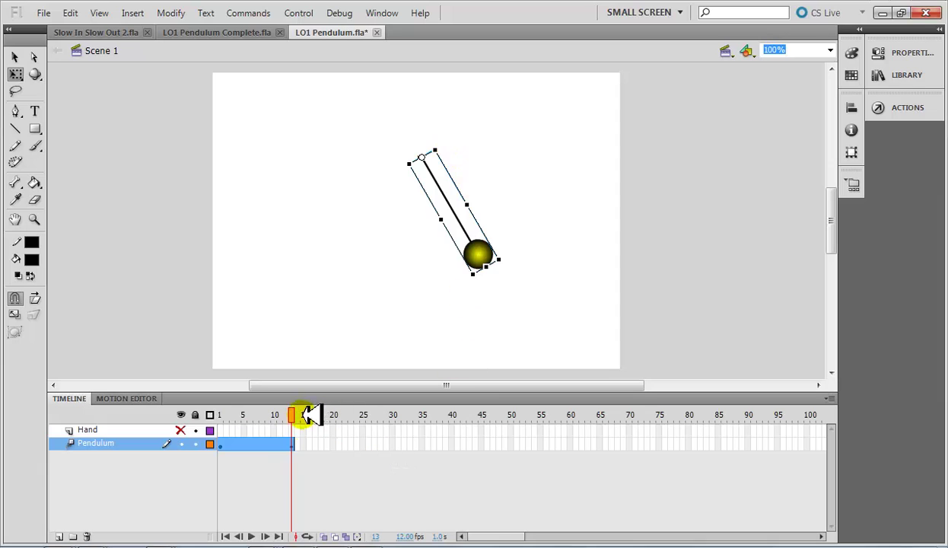
pyautogui.press('Return')
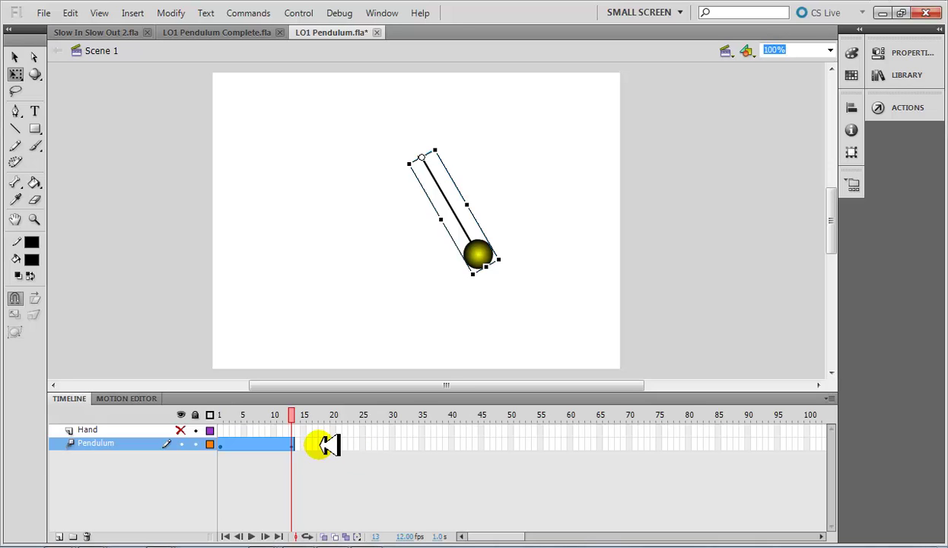
# Scrub back to frame 7, where the pendulum hangs straight down
pyautogui.click(328, 444)
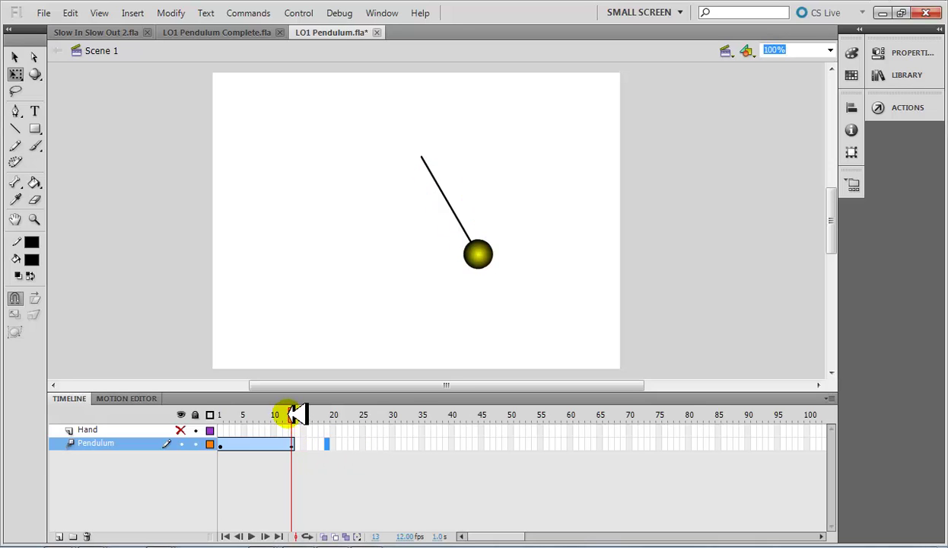
pyautogui.moveTo(297, 413); pyautogui.dragTo(260, 412)
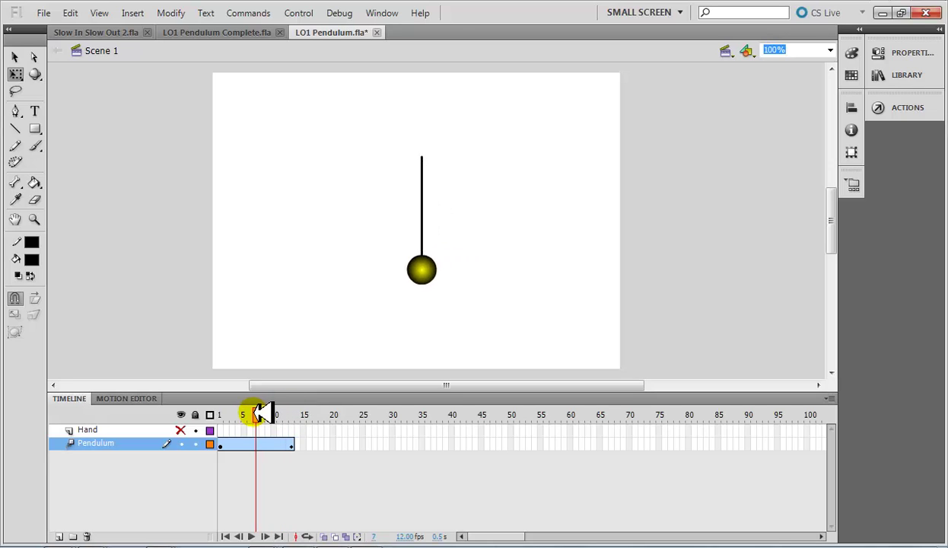
pyautogui.click(260, 445)
pyautogui.click(262, 444)
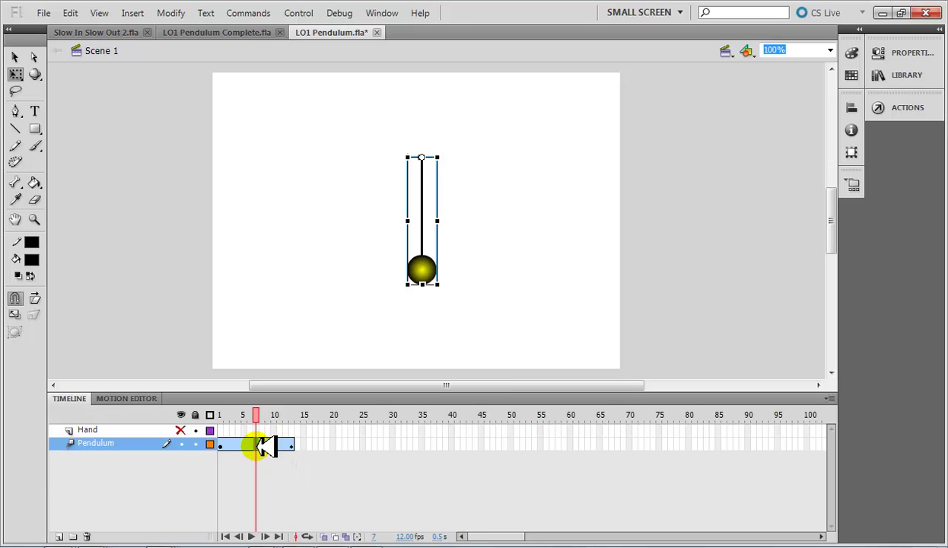
# Add a position keyframe at frame 7 and check the start and end poses
pyautogui.rightClick(265, 446)
pyautogui.moveTo(313, 219)
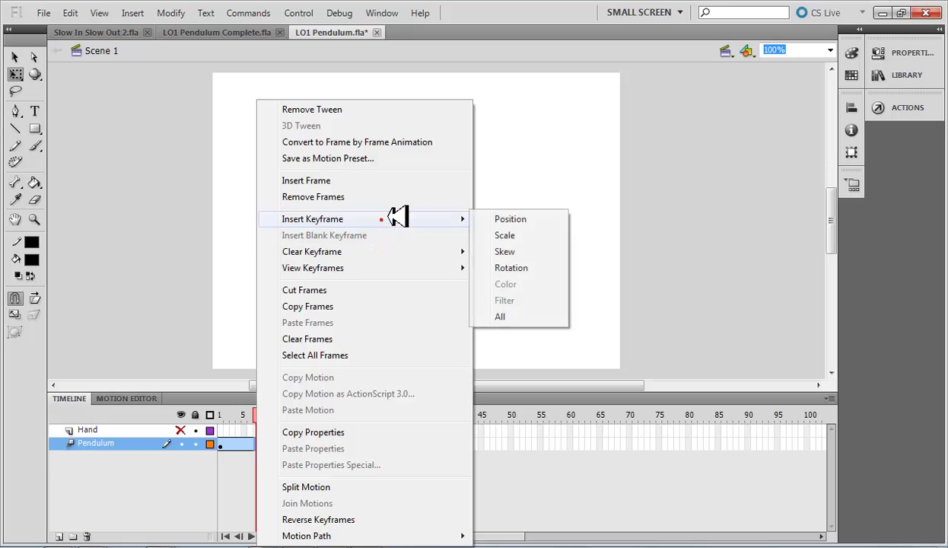
pyautogui.click(502, 218)
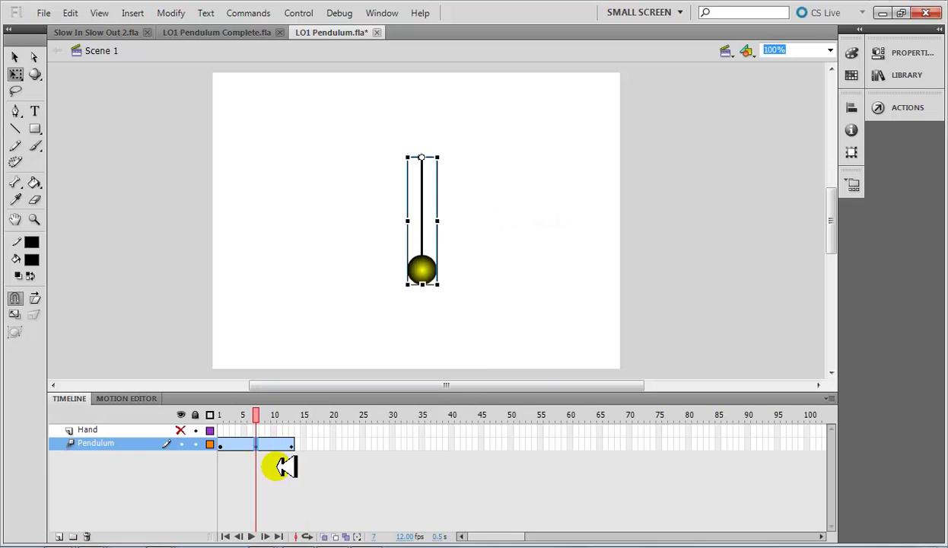
pyautogui.click(292, 445)
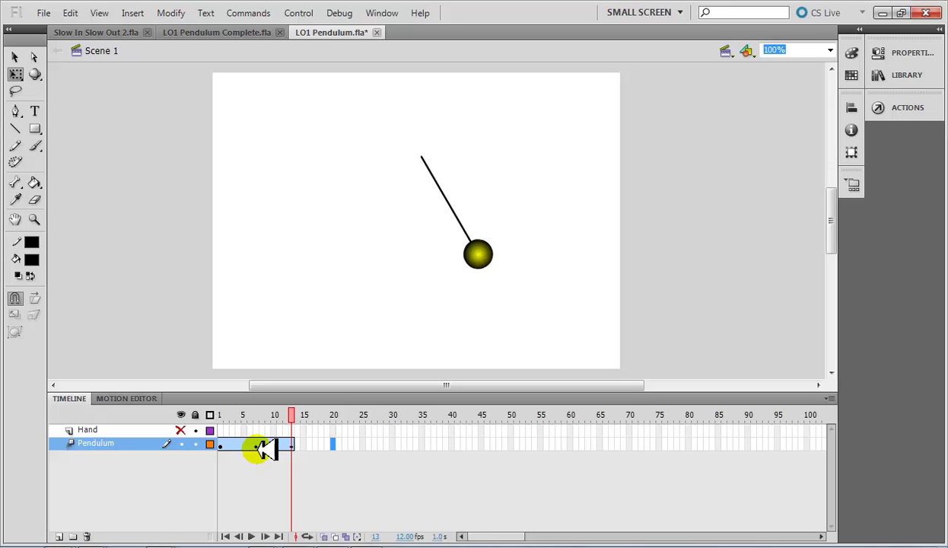
pyautogui.click(257, 444)
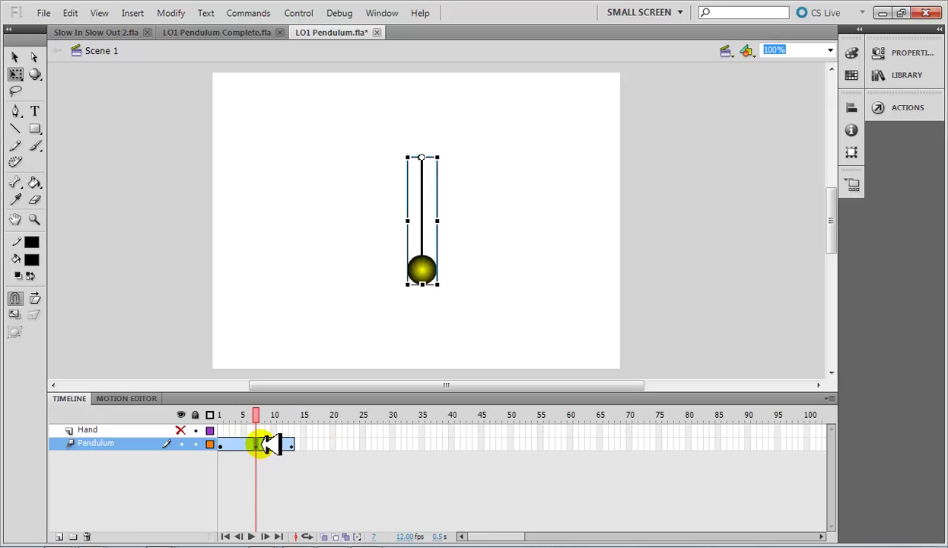
pyautogui.moveTo(220, 445); pyautogui.dragTo(289, 445)
pyautogui.click(223, 446)
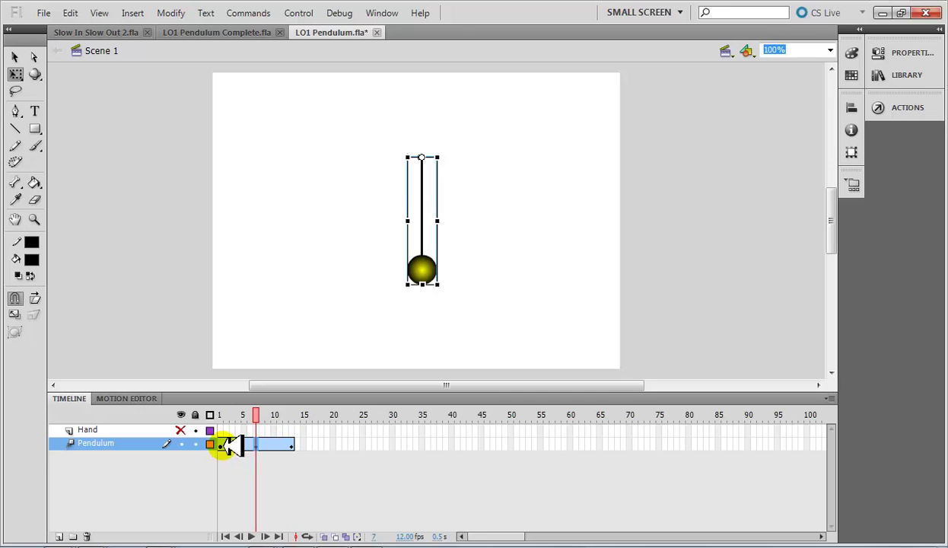
pyautogui.click(222, 445)
pyautogui.moveTo(232, 445); pyautogui.dragTo(293, 445)
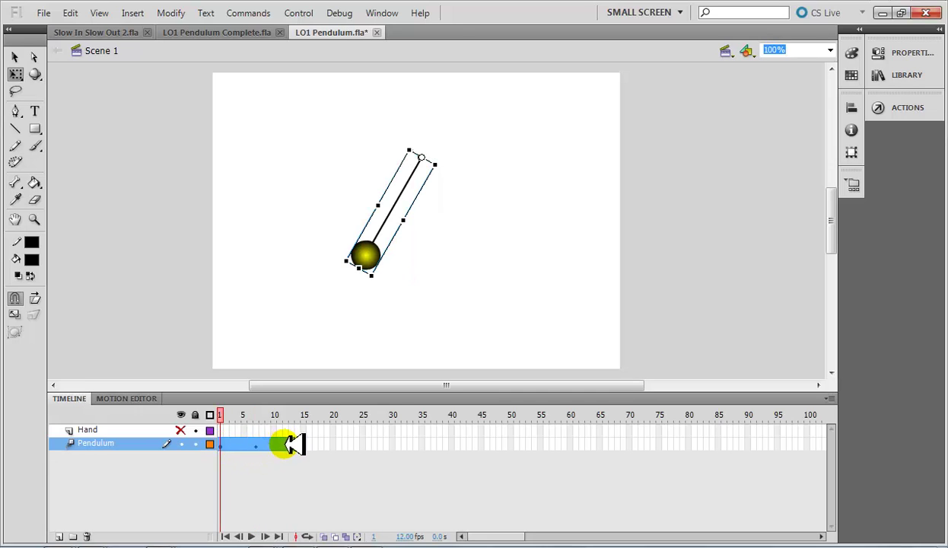
pyautogui.click(292, 446)
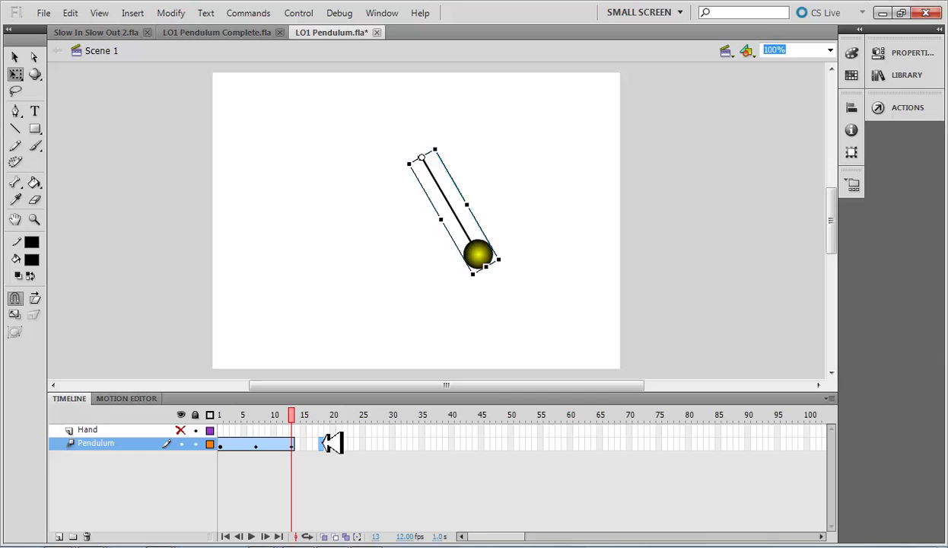
# Compare the pendulum poses across frames 3 to 11 to find the swing extremes
pyautogui.click(237, 444)
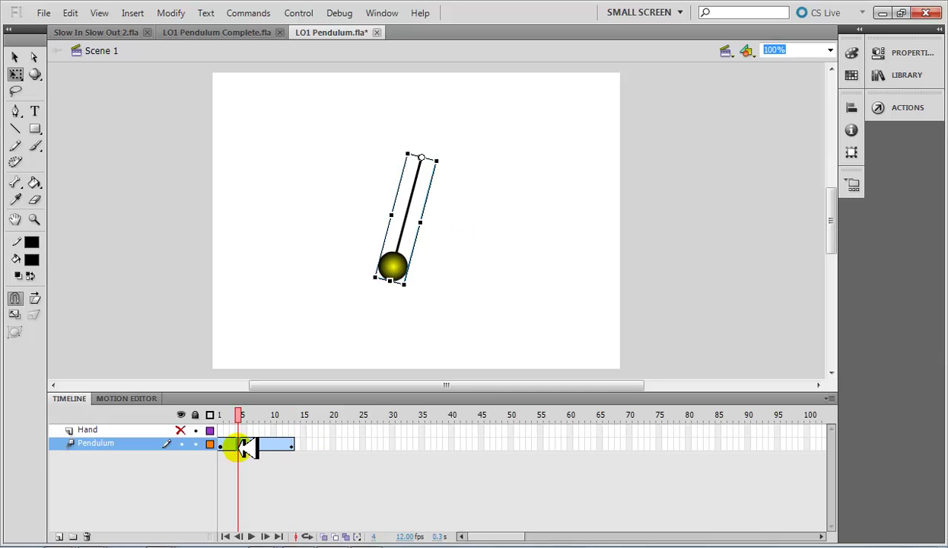
pyautogui.click(275, 446)
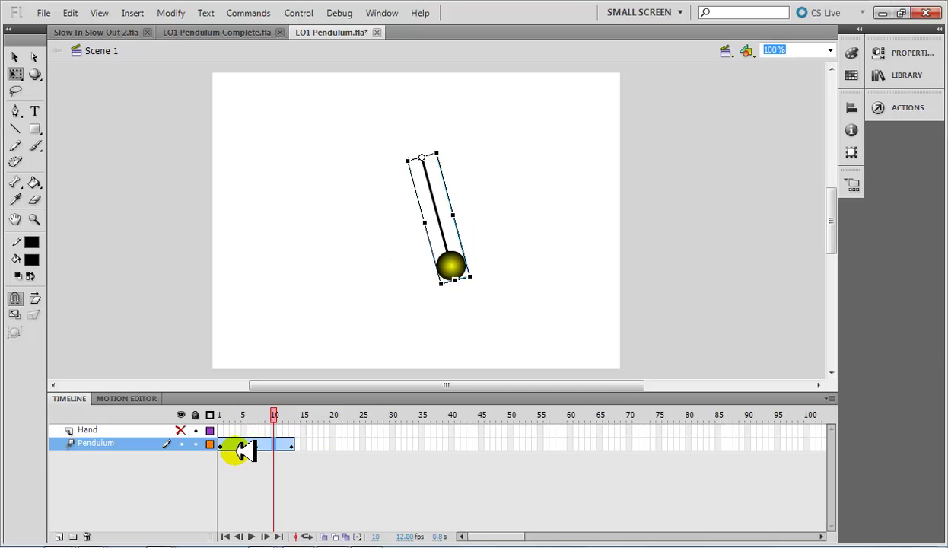
pyautogui.click(235, 448)
pyautogui.click(277, 446)
pyautogui.click(235, 446)
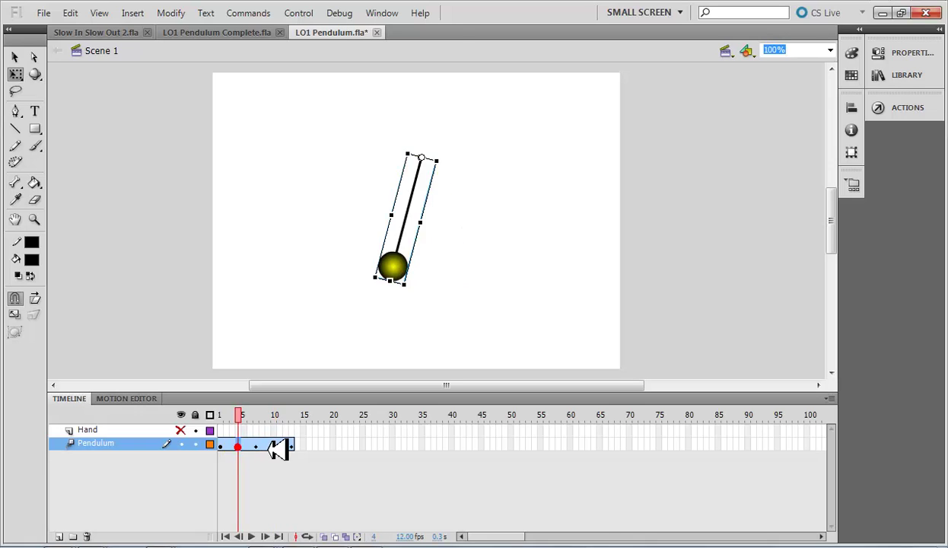
pyautogui.click(279, 446)
pyautogui.click(255, 447)
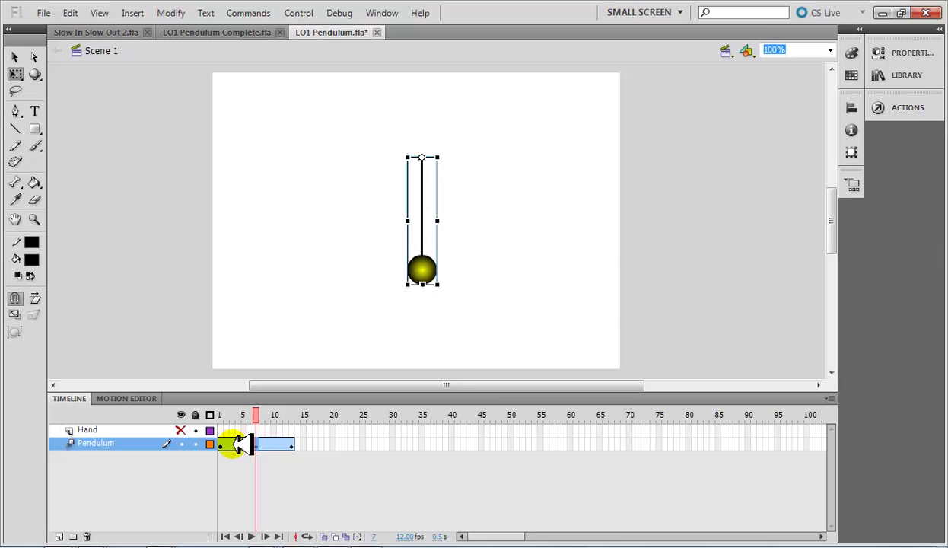
pyautogui.click(232, 447)
pyautogui.click(272, 443)
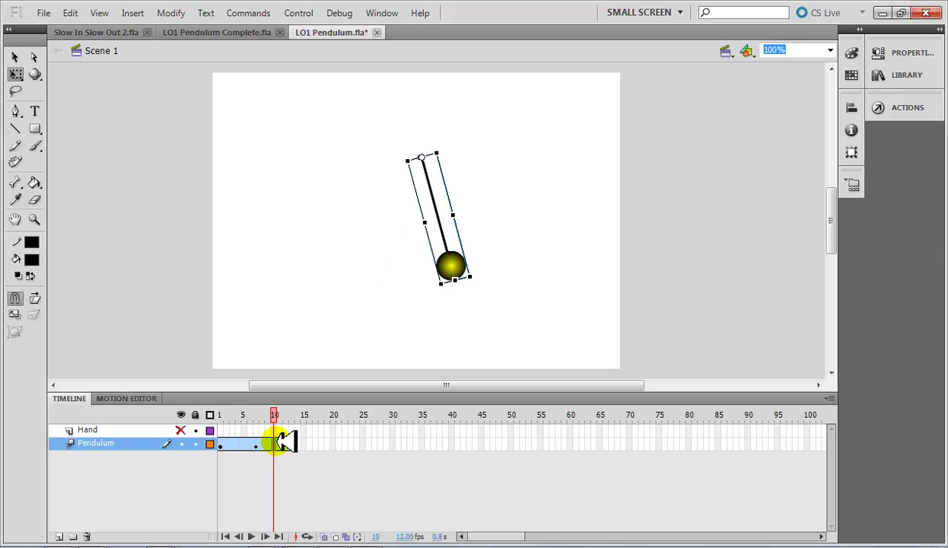
pyautogui.click(253, 446)
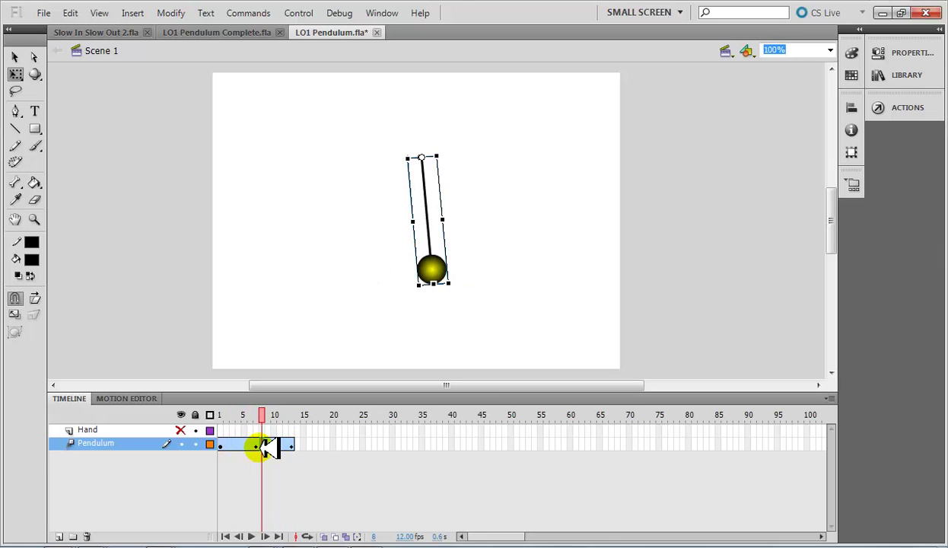
pyautogui.click(233, 446)
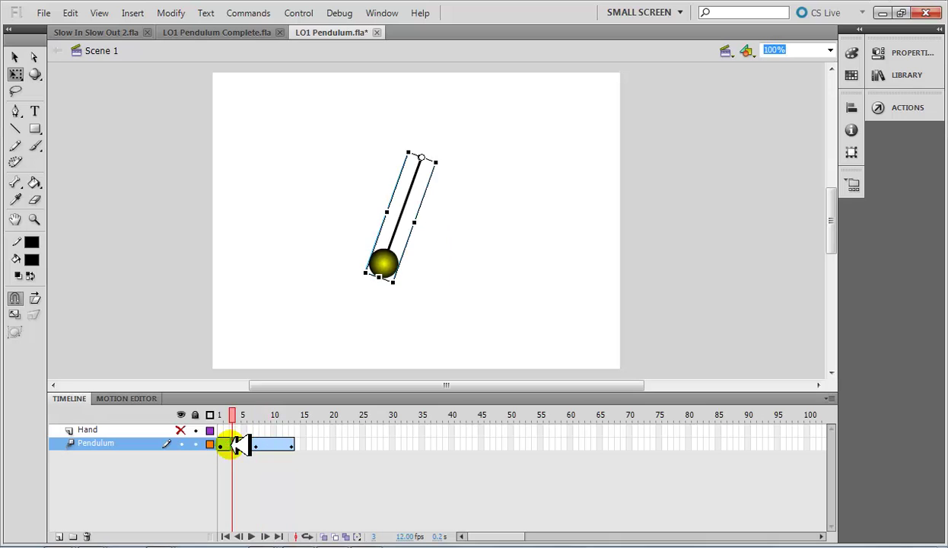
# Add a rotation keyframe at frame 3, near the left extreme
pyautogui.rightClick(233, 445)
pyautogui.moveTo(287, 219)
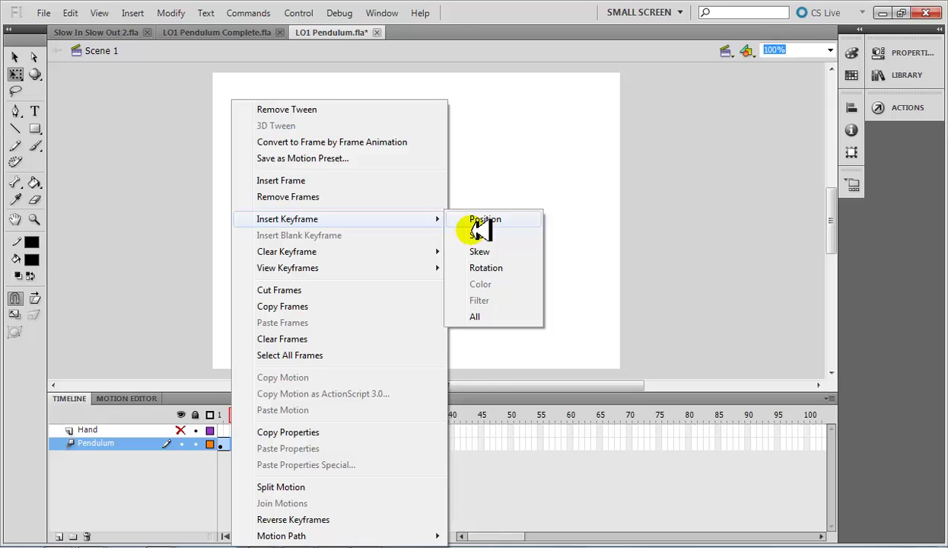
pyautogui.click(481, 267)
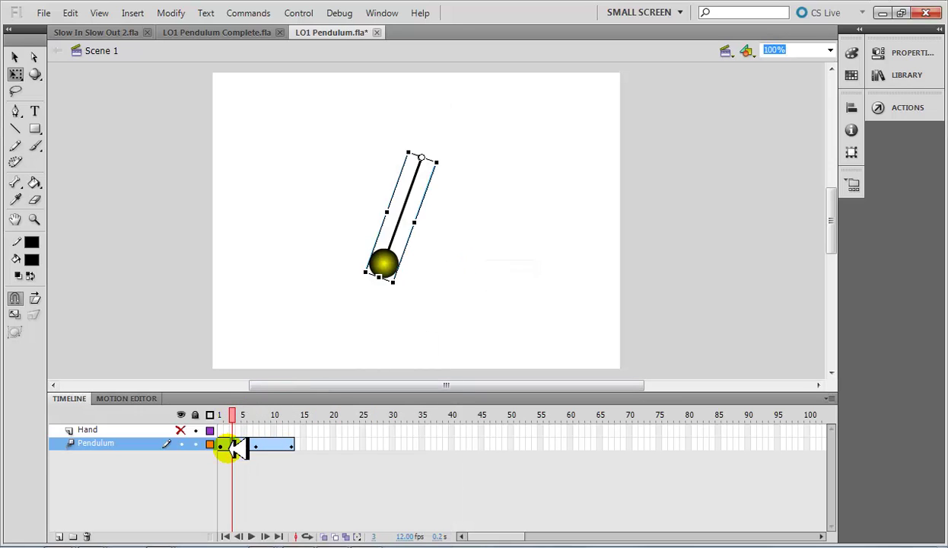
pyautogui.click(292, 444)
pyautogui.click(232, 445)
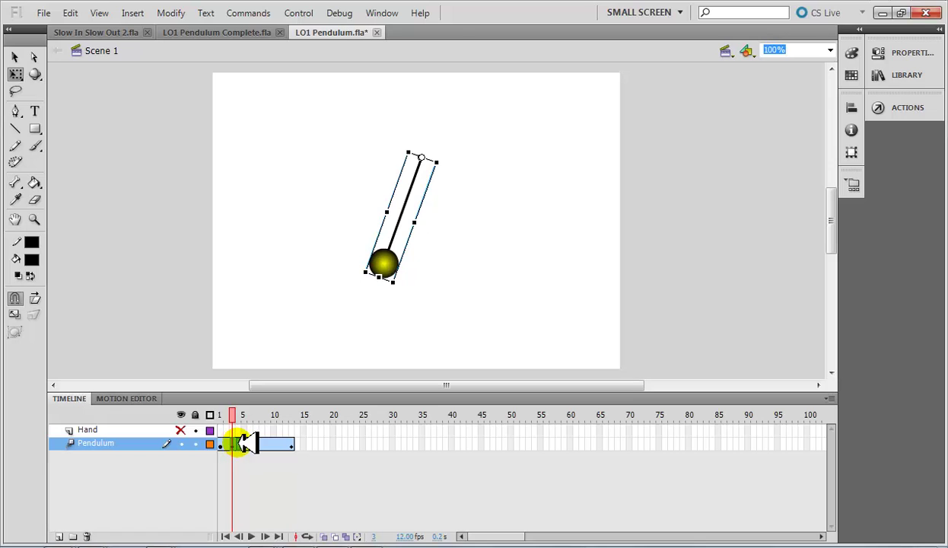
pyautogui.moveTo(254, 444); pyautogui.dragTo(283, 446)
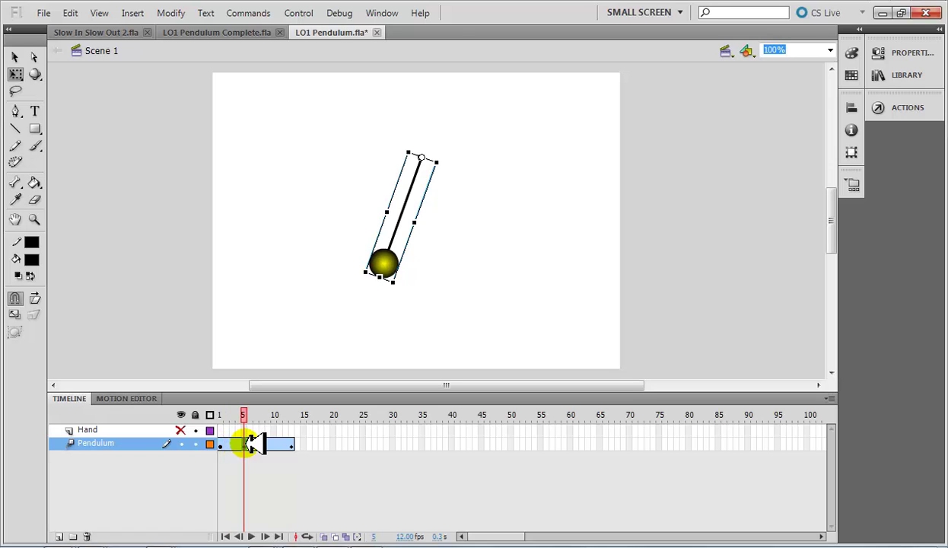
# Add rotation keyframes at frames 10 and 11, near the right extreme
pyautogui.rightClick(283, 446)
pyautogui.moveTo(331, 219)
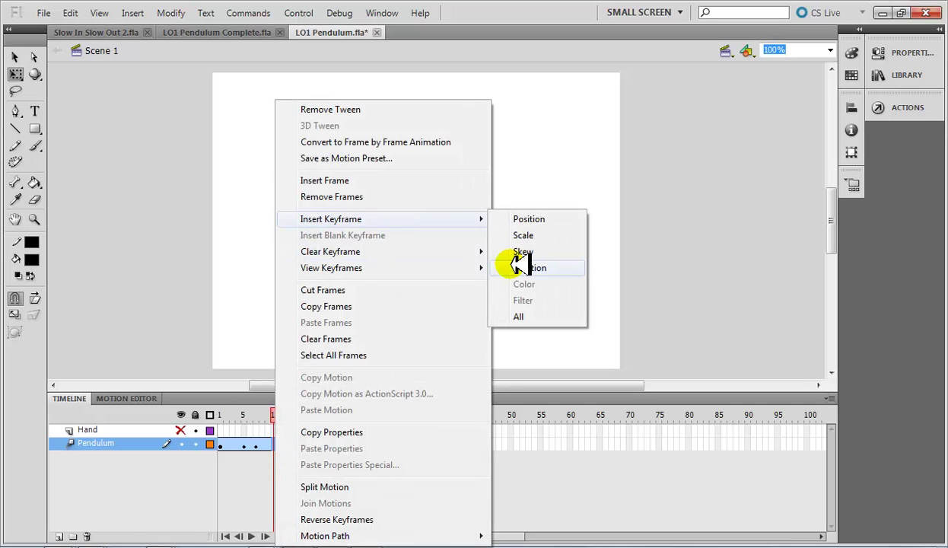
pyautogui.click(532, 267)
pyautogui.click(276, 446)
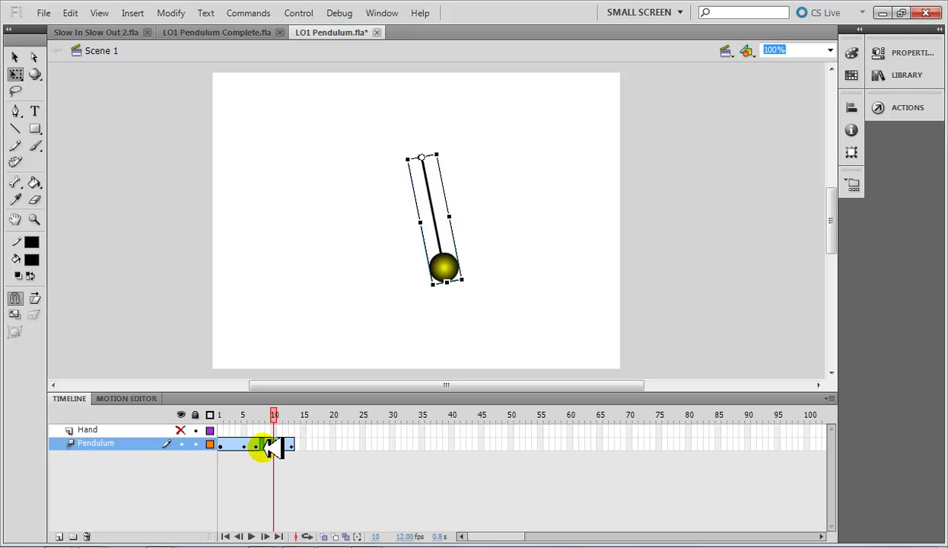
pyautogui.click(271, 446)
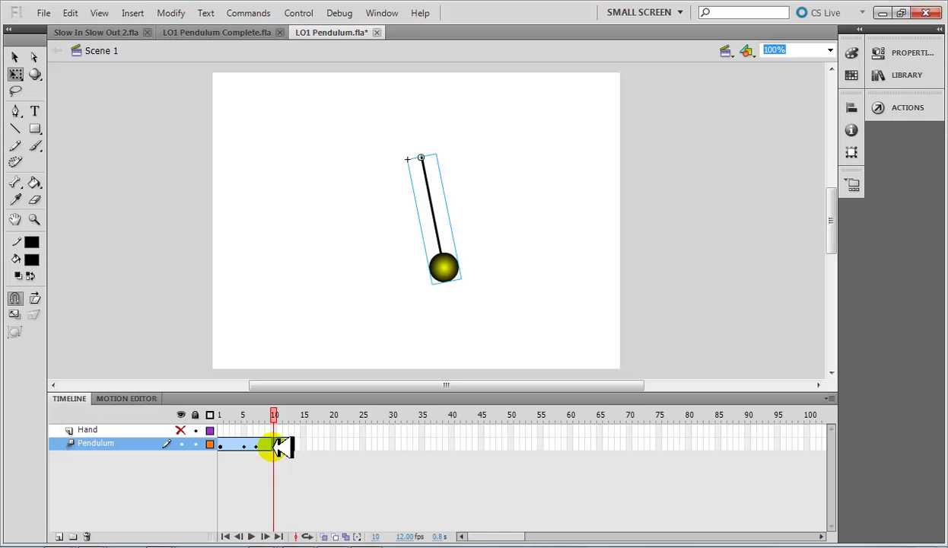
pyautogui.click(280, 446)
pyautogui.rightClick(281, 446)
pyautogui.moveTo(337, 219)
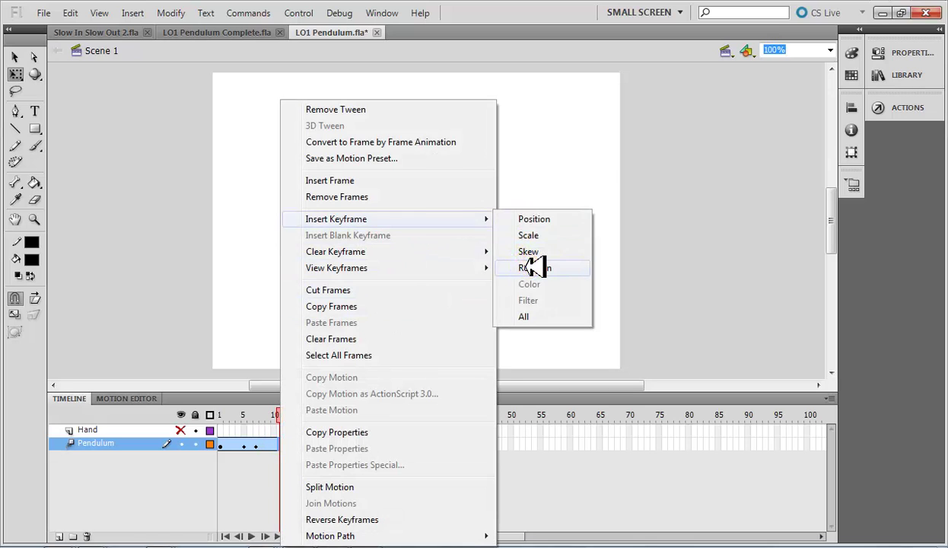
pyautogui.click(542, 267)
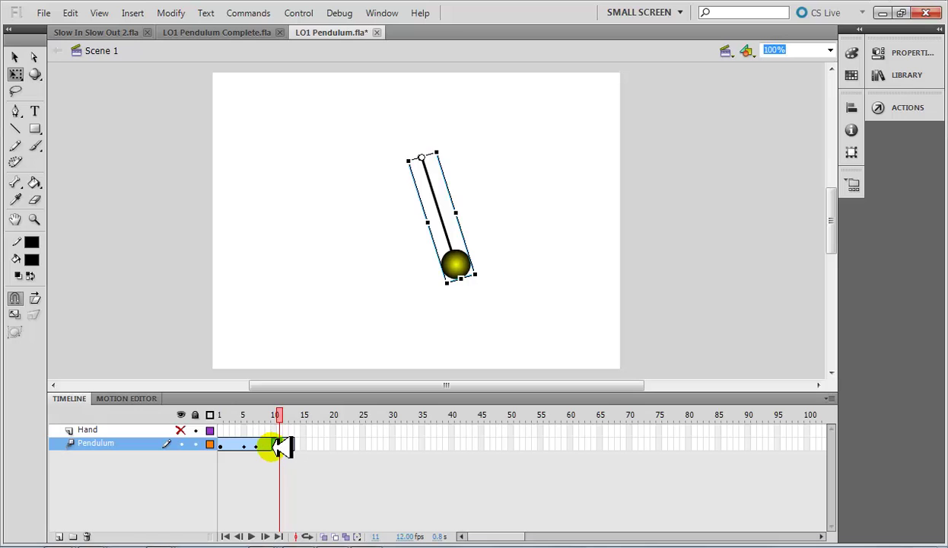
pyautogui.press(',')
pyautogui.press(',')
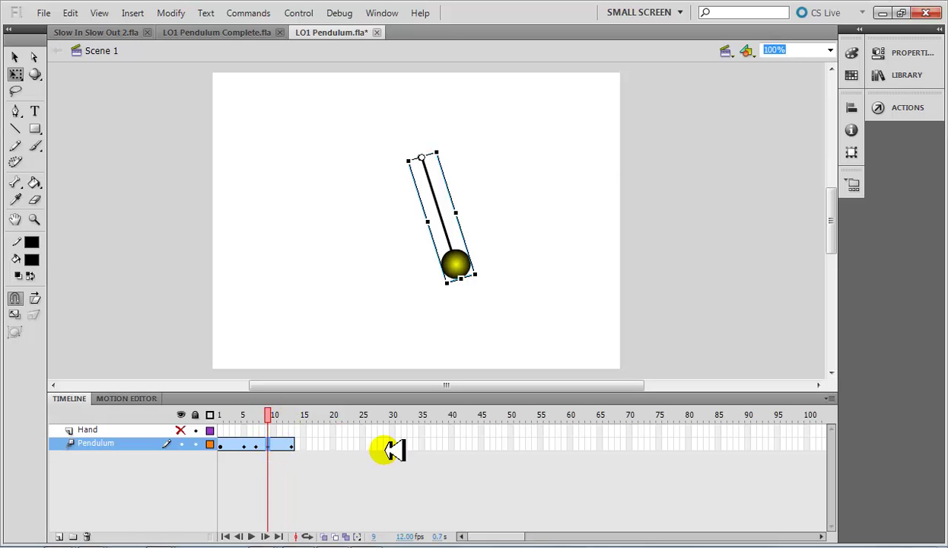
pyautogui.hotkey('ctrl', 'Return')
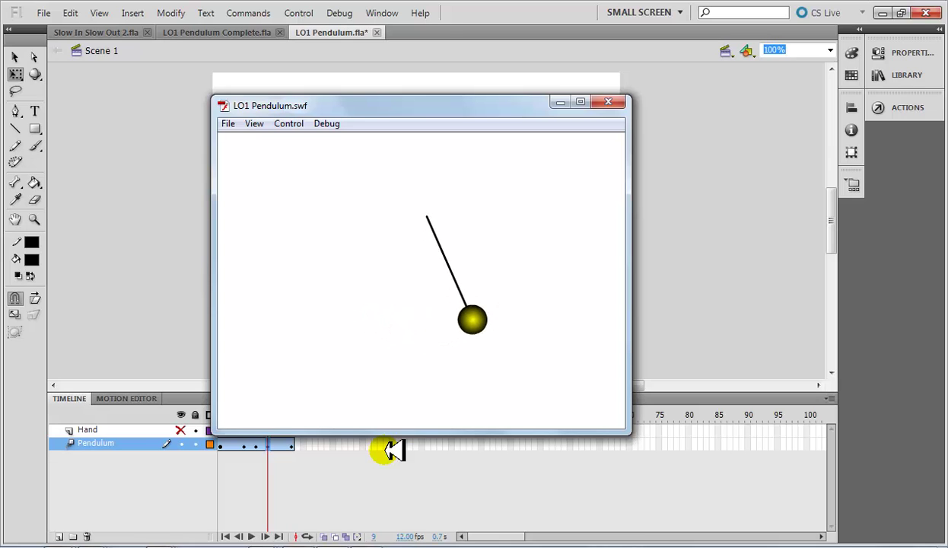
pyautogui.click(608, 100)
pyautogui.click(335, 445)
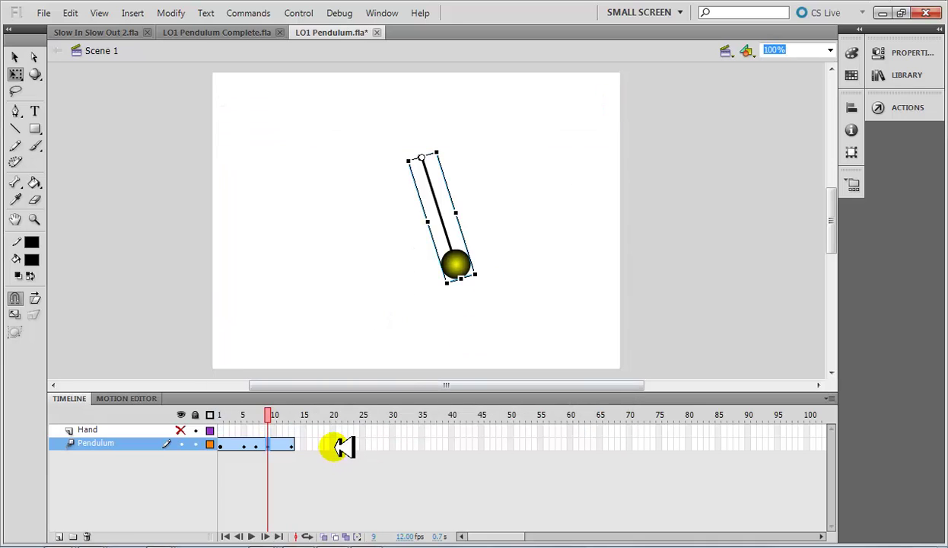
# Stretch the pendulum tween span out to about frame 25
pyautogui.click(292, 442)
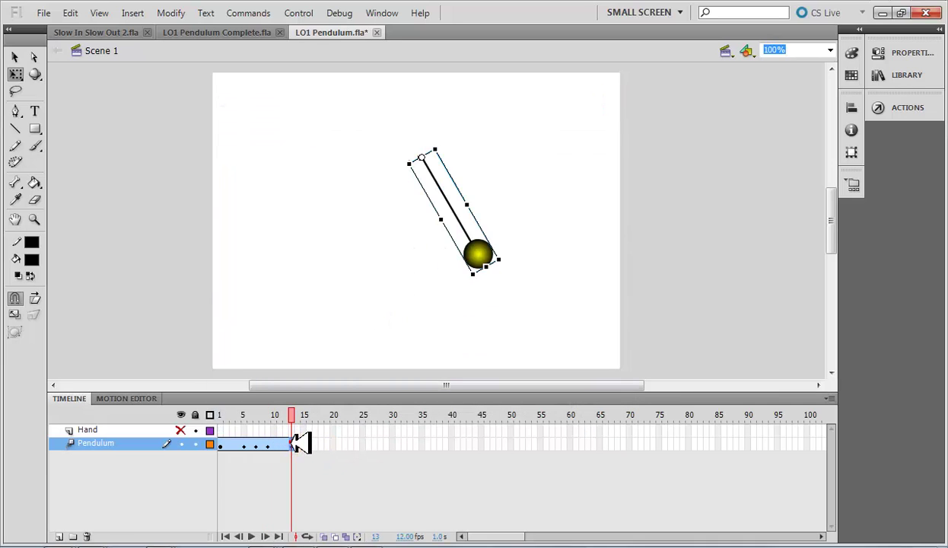
pyautogui.moveTo(293, 443)
pyautogui.mouseDown()
pyautogui.moveTo(373, 448)
pyautogui.moveTo(311, 443)
pyautogui.moveTo(364, 449)
pyautogui.mouseUp()
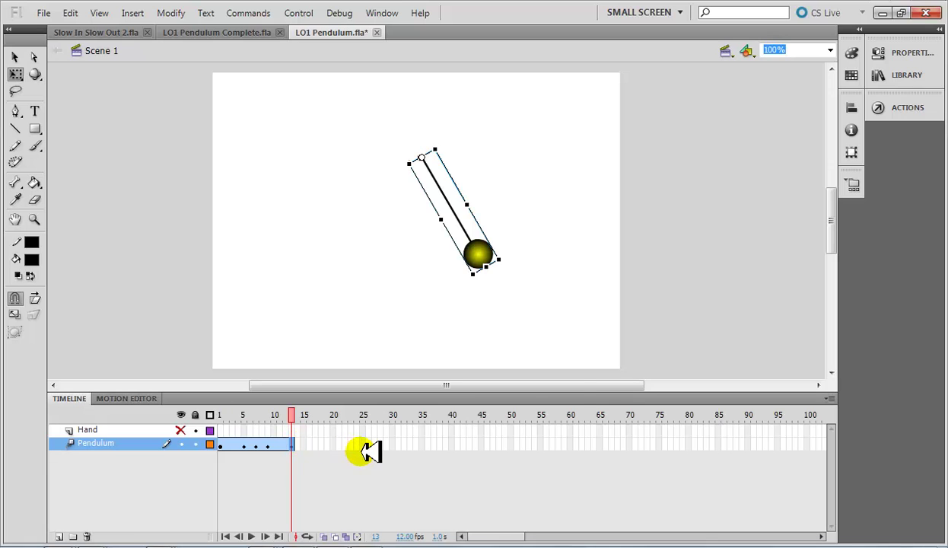
pyautogui.rightClick(366, 445)
pyautogui.click(513, 217)
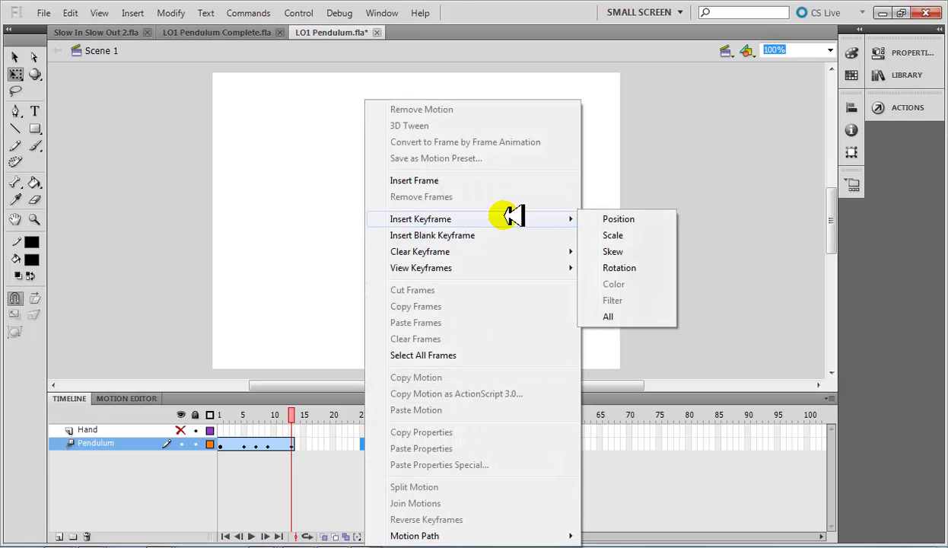
pyautogui.click(611, 452)
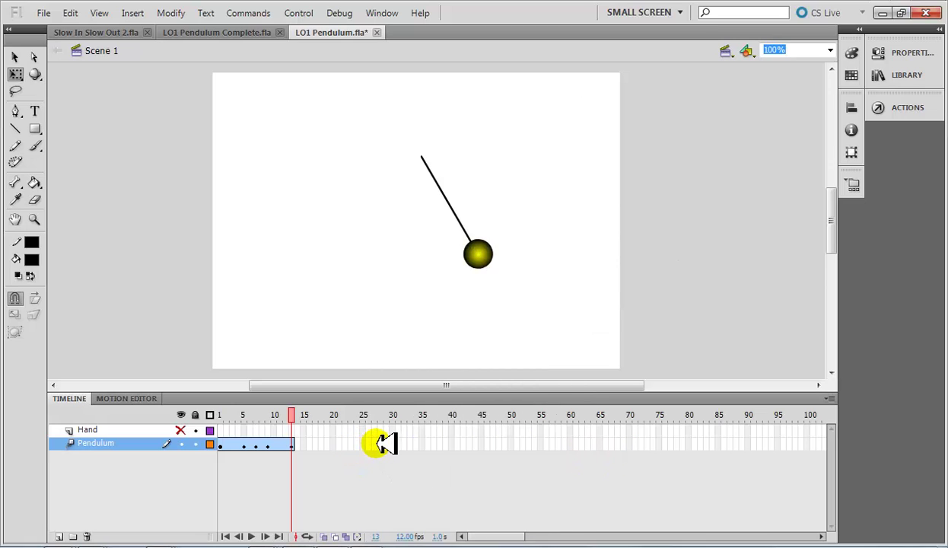
# End the tween with a keyframe at frame 26 and rotate the pendulum to lean left
pyautogui.rightClick(366, 444)
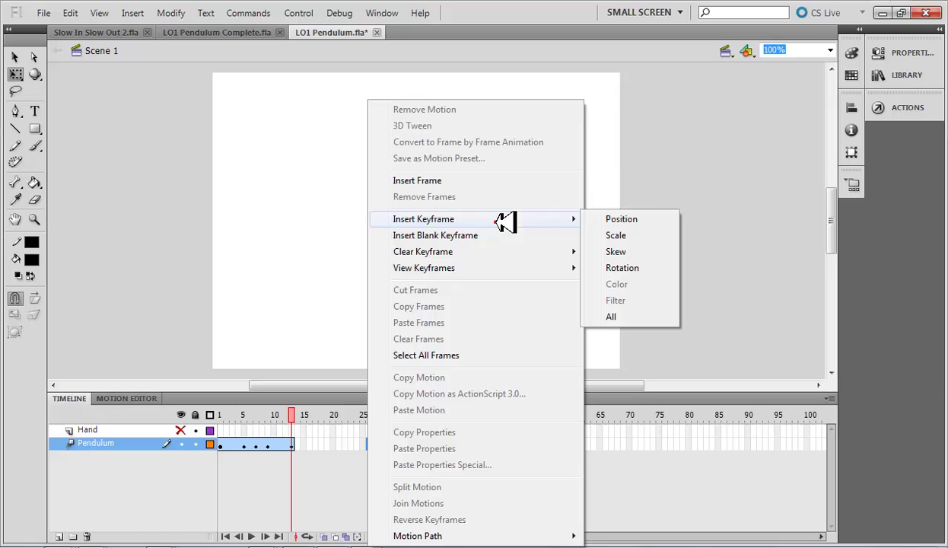
pyautogui.click(617, 220)
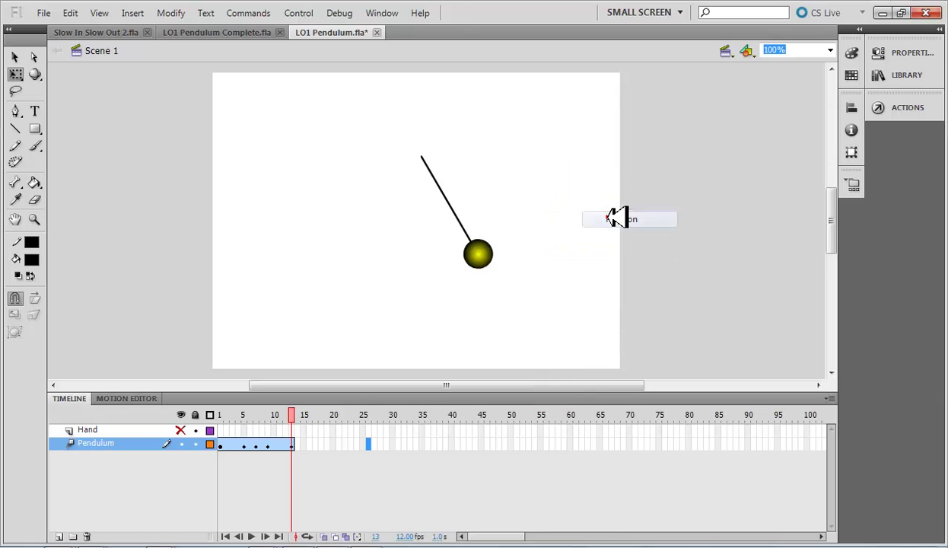
pyautogui.click(371, 445)
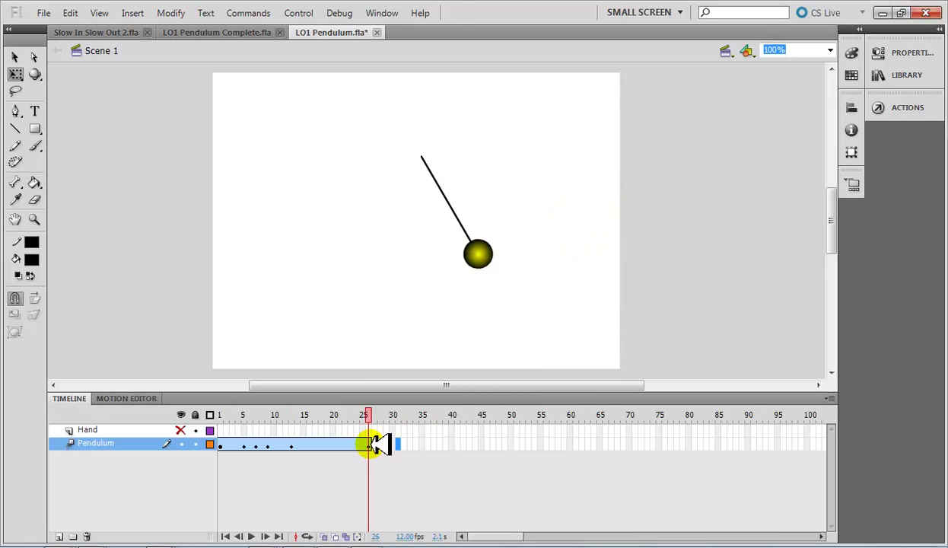
pyautogui.moveTo(371, 444); pyautogui.dragTo(376, 447)
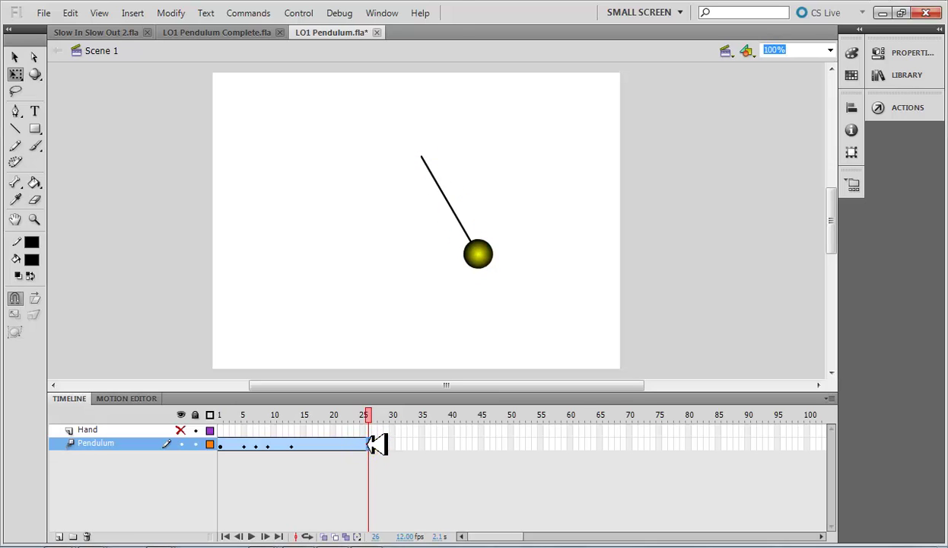
pyautogui.click(457, 218)
pyautogui.moveTo(449, 149); pyautogui.dragTo(453, 169)
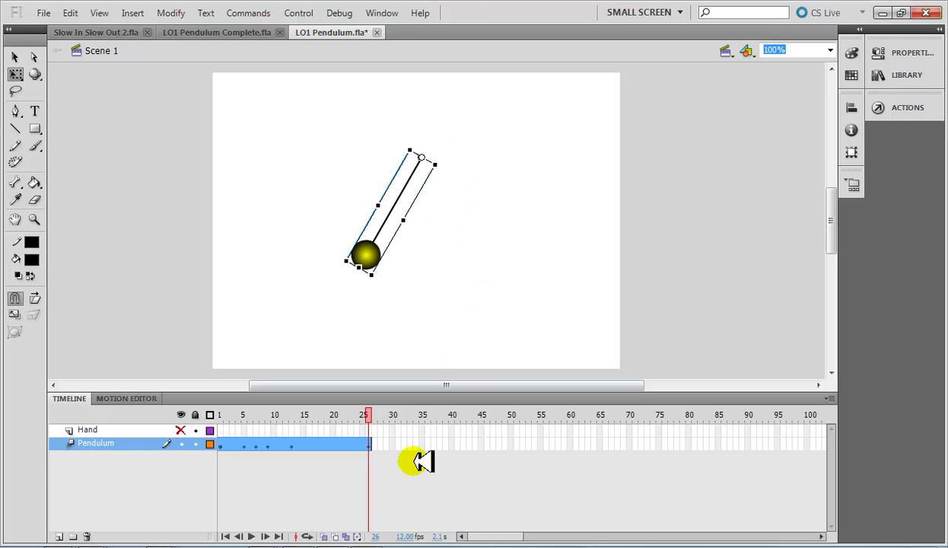
# Insert rotation keyframes at frame 19 (vertical), then at frames 23 and 15
pyautogui.click(398, 444)
pyautogui.moveTo(373, 413); pyautogui.dragTo(329, 417)
pyautogui.rightClick(337, 449)
pyautogui.moveTo(384, 120)
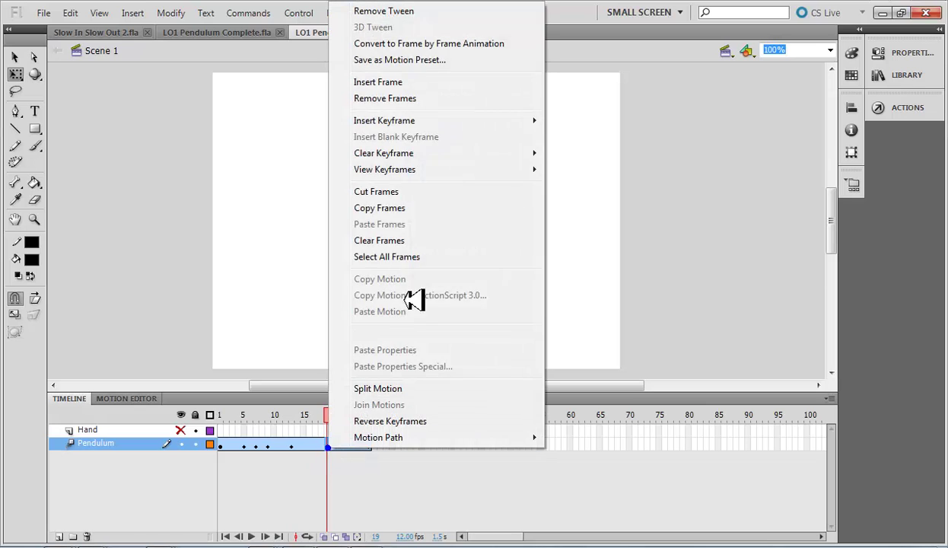
pyautogui.click(563, 121)
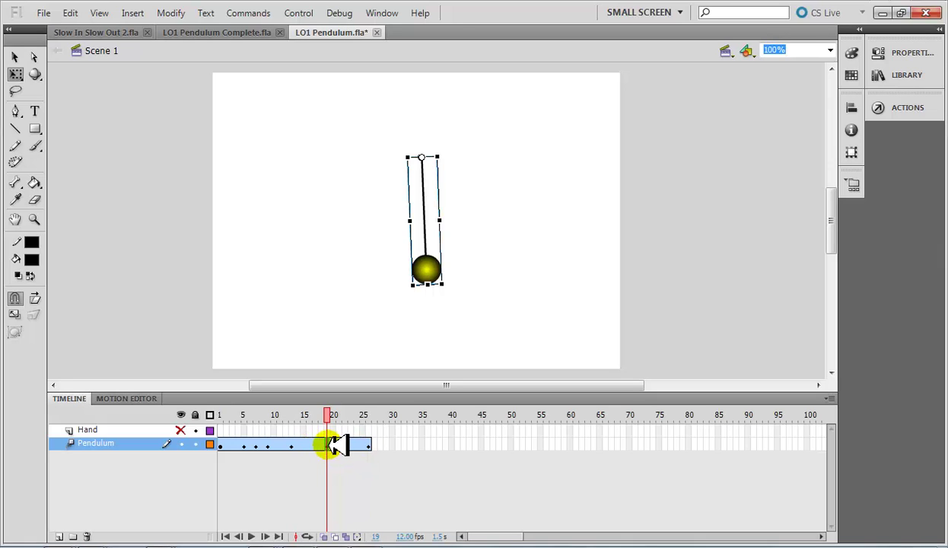
pyautogui.moveTo(335, 448); pyautogui.dragTo(353, 446)
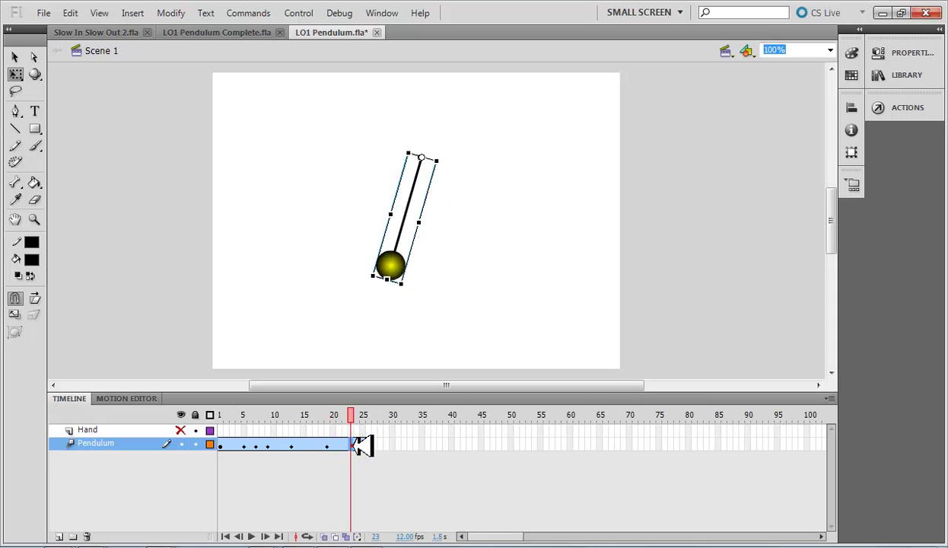
pyautogui.rightClick(356, 445)
pyautogui.moveTo(407, 220)
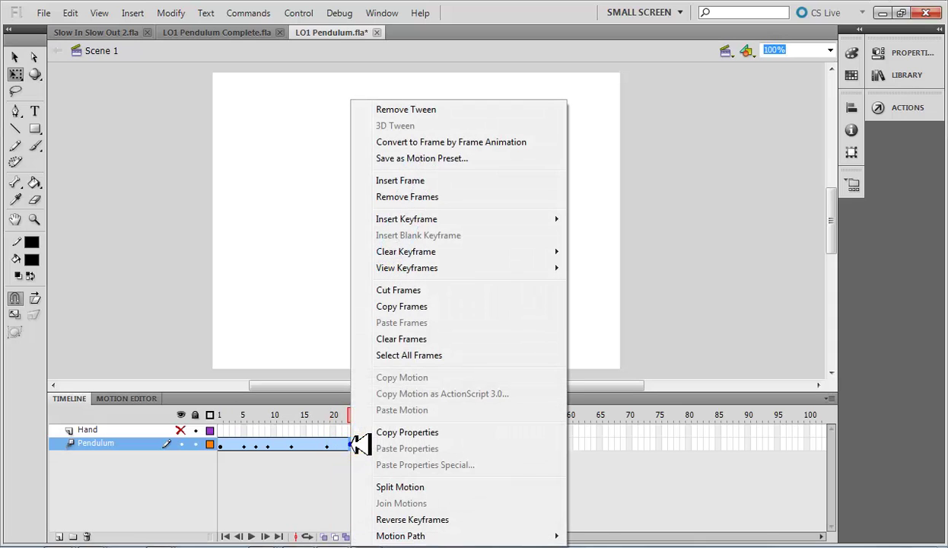
pyautogui.click(601, 268)
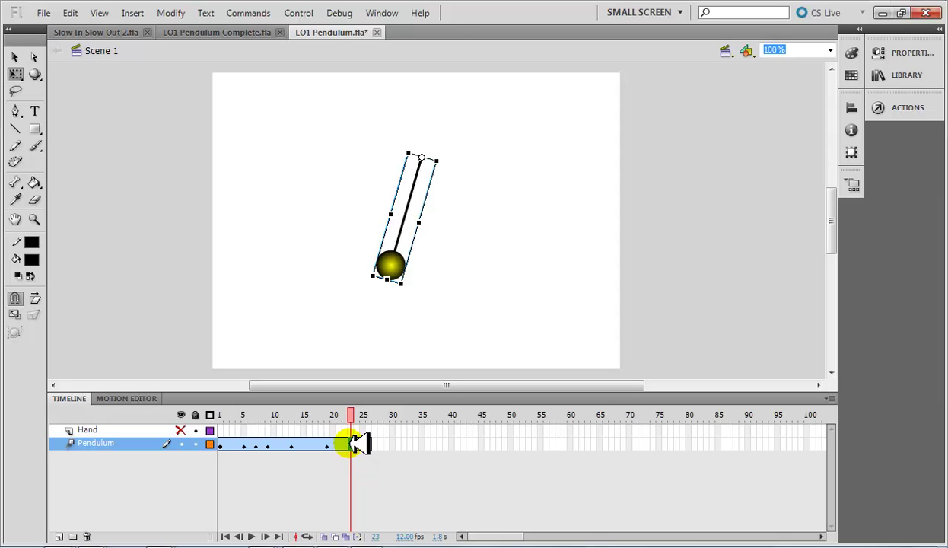
pyautogui.click(310, 445)
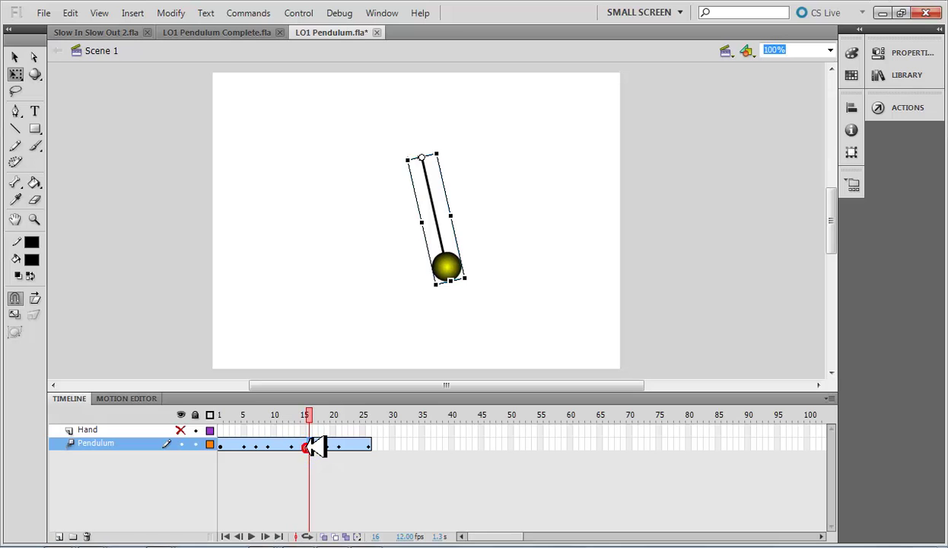
pyautogui.click(303, 446)
pyautogui.rightClick(305, 447)
pyautogui.moveTo(360, 220)
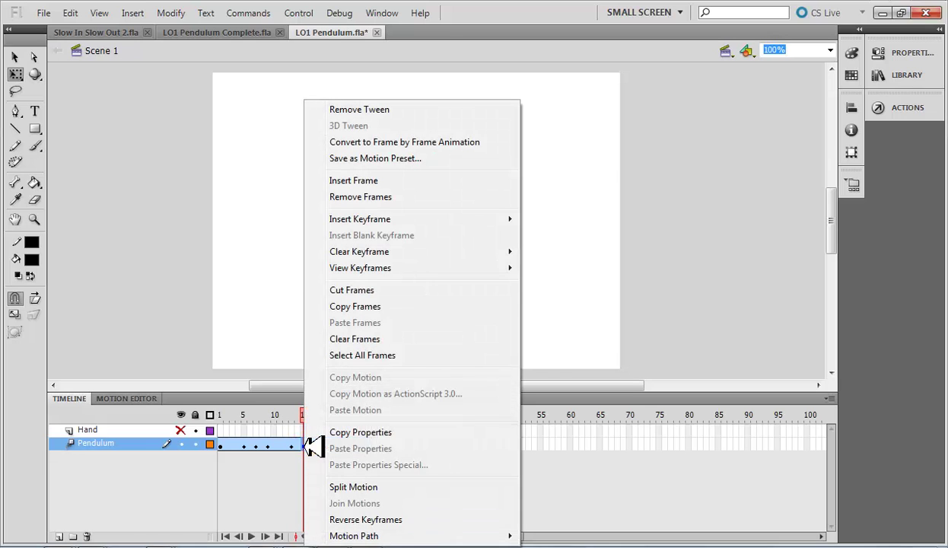
pyautogui.click(537, 267)
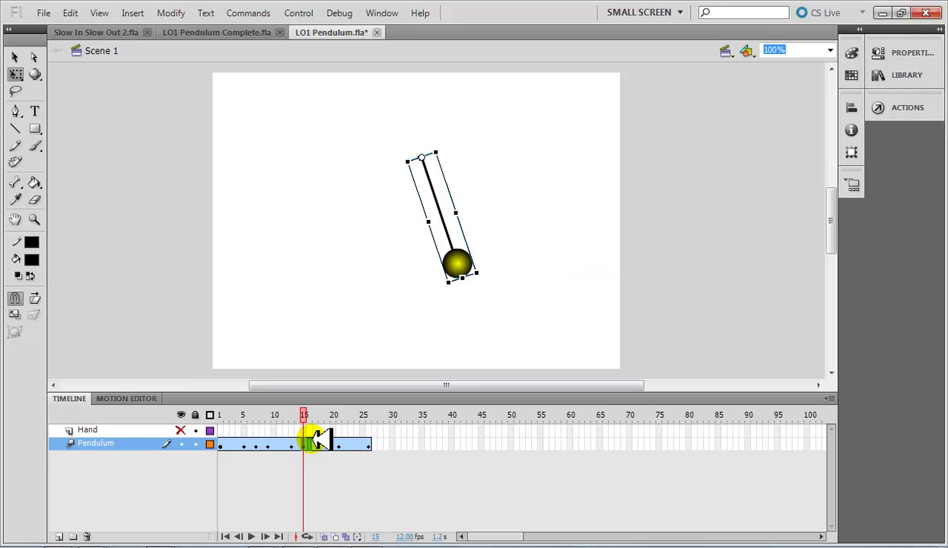
pyautogui.click(316, 443)
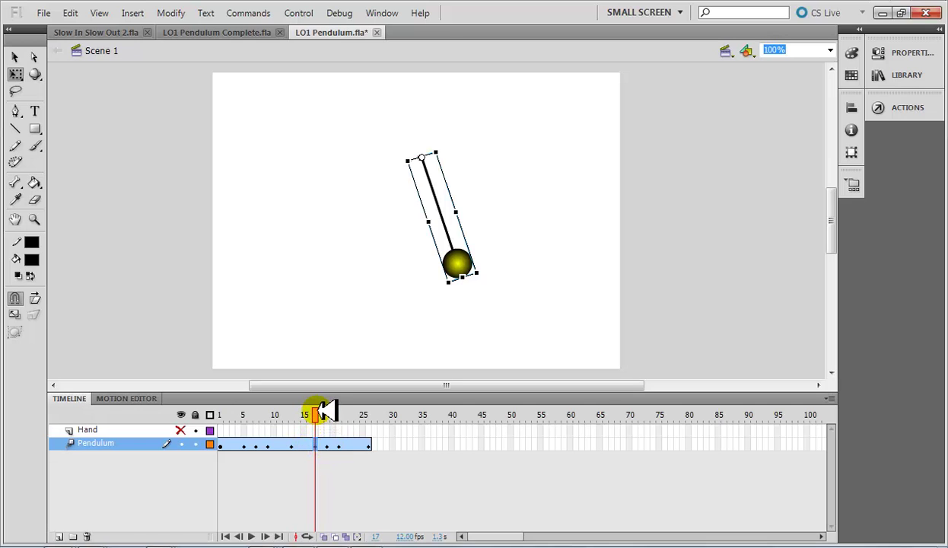
pyautogui.hotkey('ctrl', 'Return')
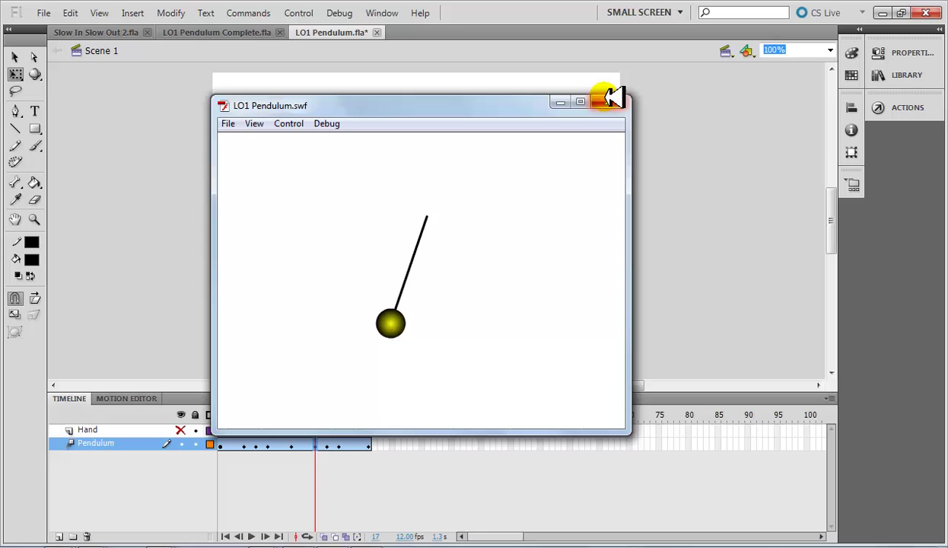
pyautogui.click(613, 99)
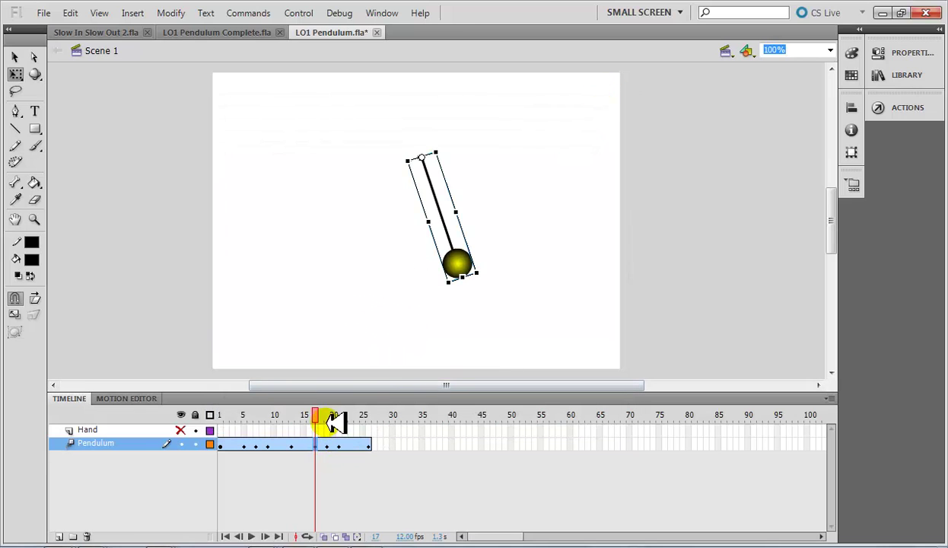
pyautogui.click(255, 446)
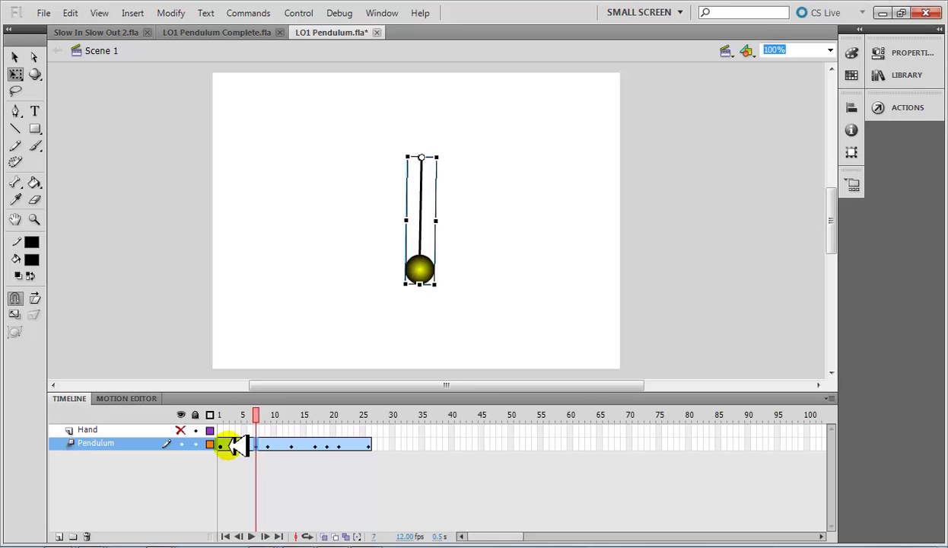
pyautogui.moveTo(230, 445); pyautogui.dragTo(228, 445)
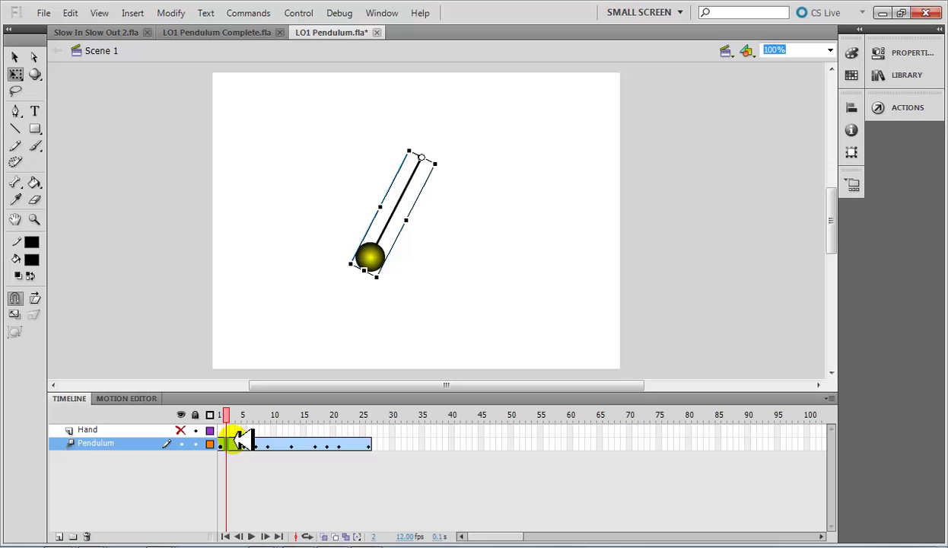
pyautogui.click(232, 445)
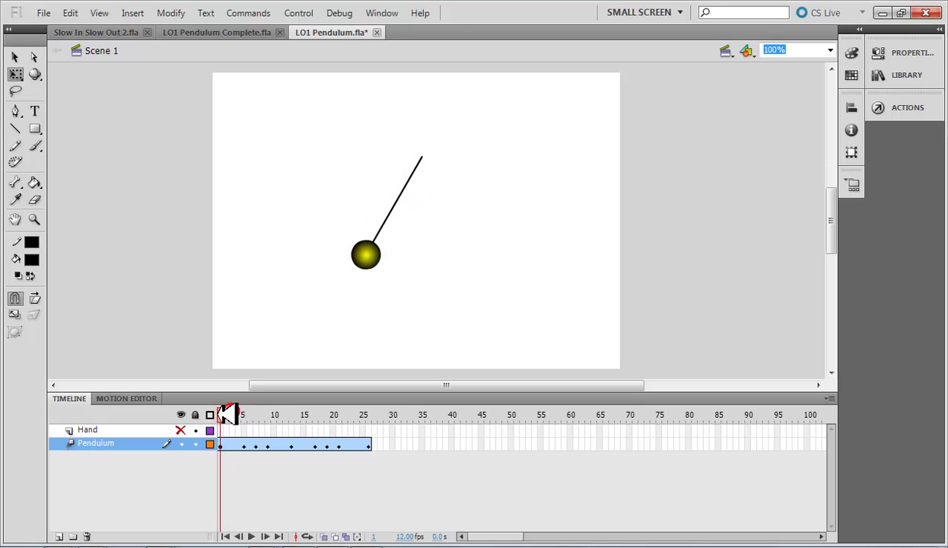
pyautogui.moveTo(239, 412)
pyautogui.mouseDown()
pyautogui.moveTo(259, 426)
pyautogui.moveTo(215, 419)
pyautogui.moveTo(307, 418)
pyautogui.mouseUp()
pyautogui.click(250, 444)
pyautogui.click(220, 446)
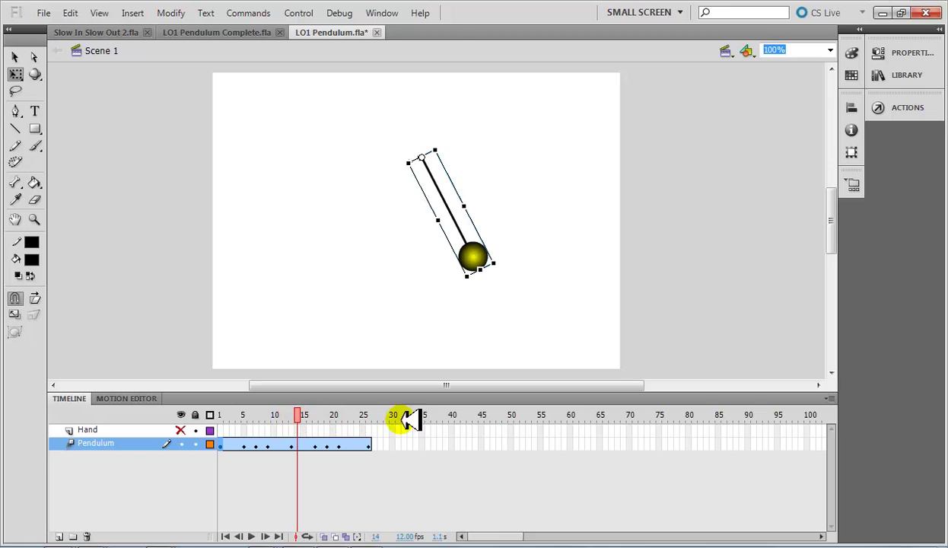
# Save the file and play LO1 Pendulum.swf as a test movie with Ctrl+Enter
pyautogui.click(422, 444)
pyautogui.click(118, 141)
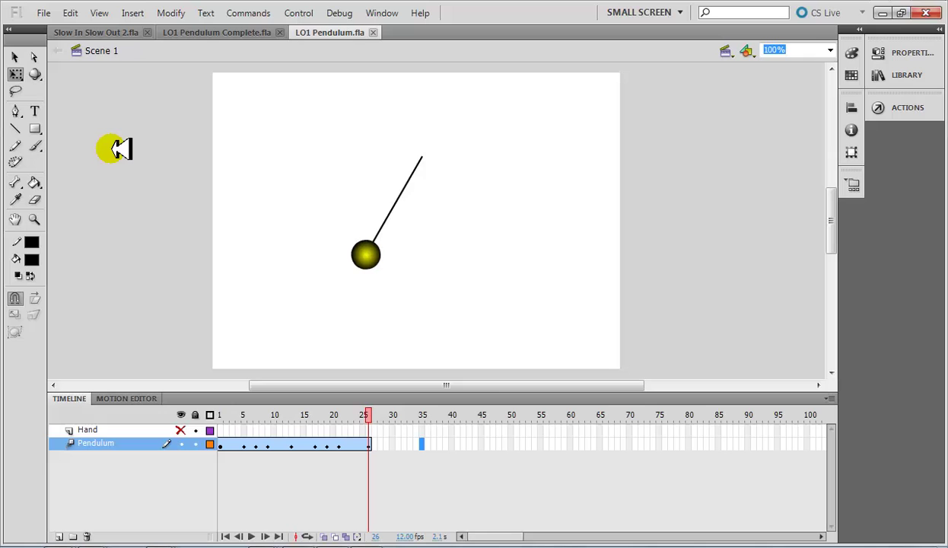
pyautogui.hotkey('ctrl', 'Return')
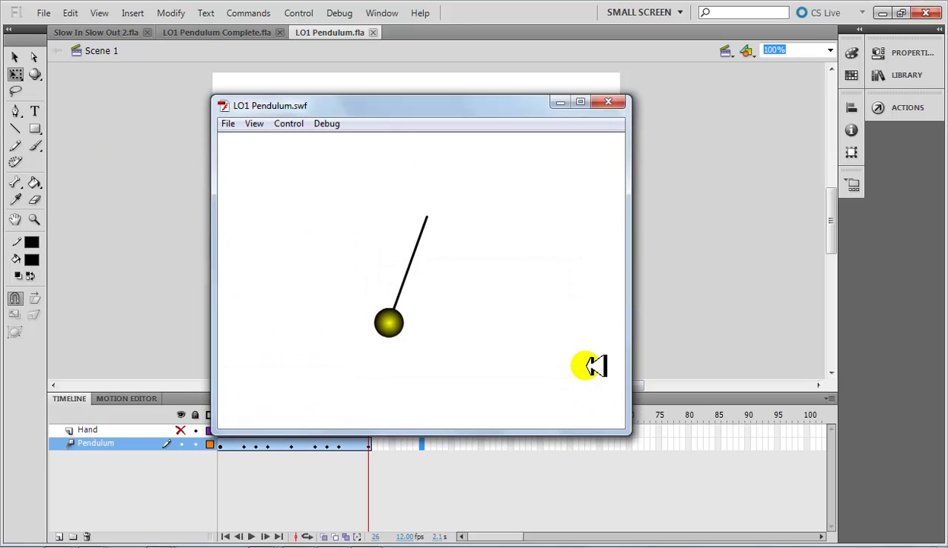